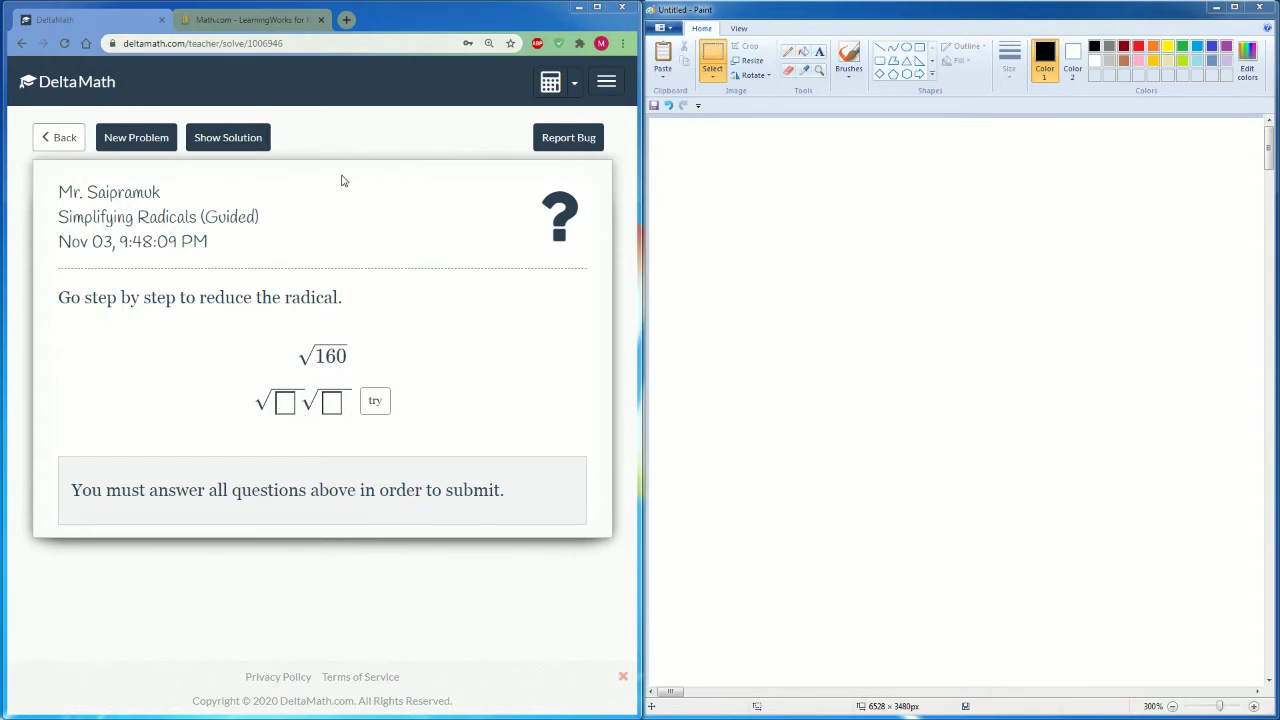
Step: After checking the perfect-squares table, split √160 into √16·√10 and check it
click(225, 20)
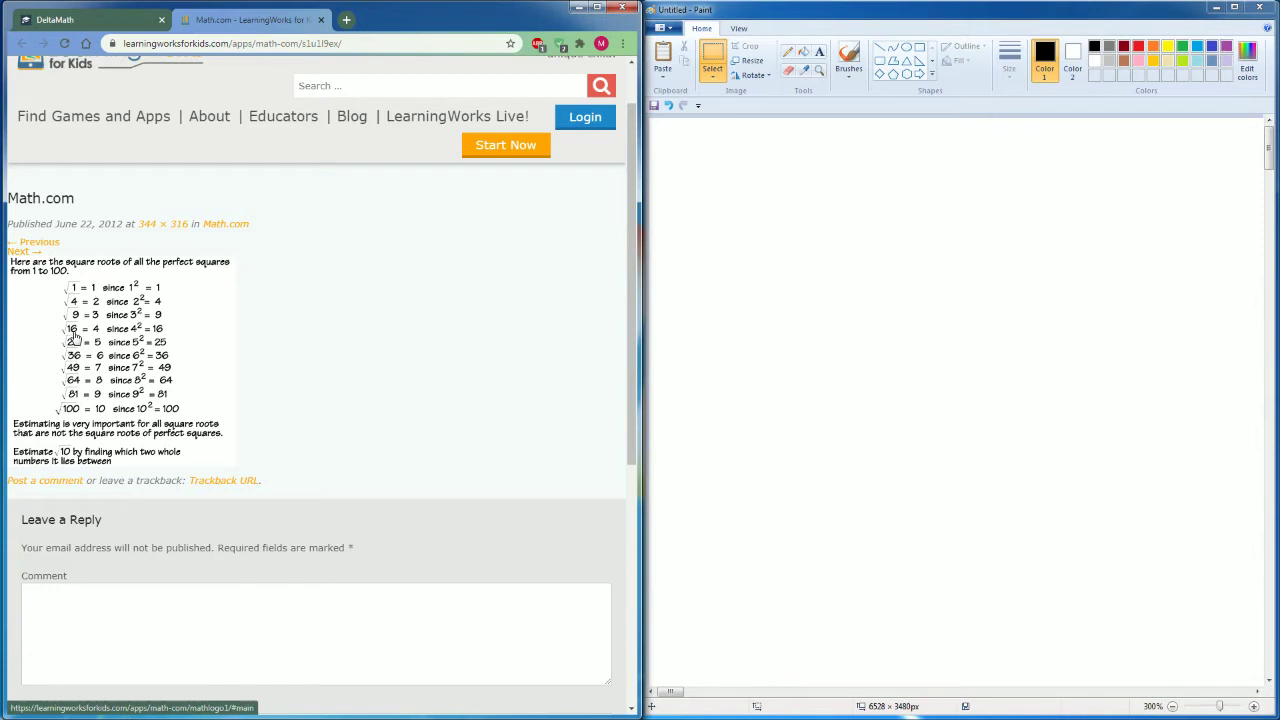
click(90, 26)
click(285, 402)
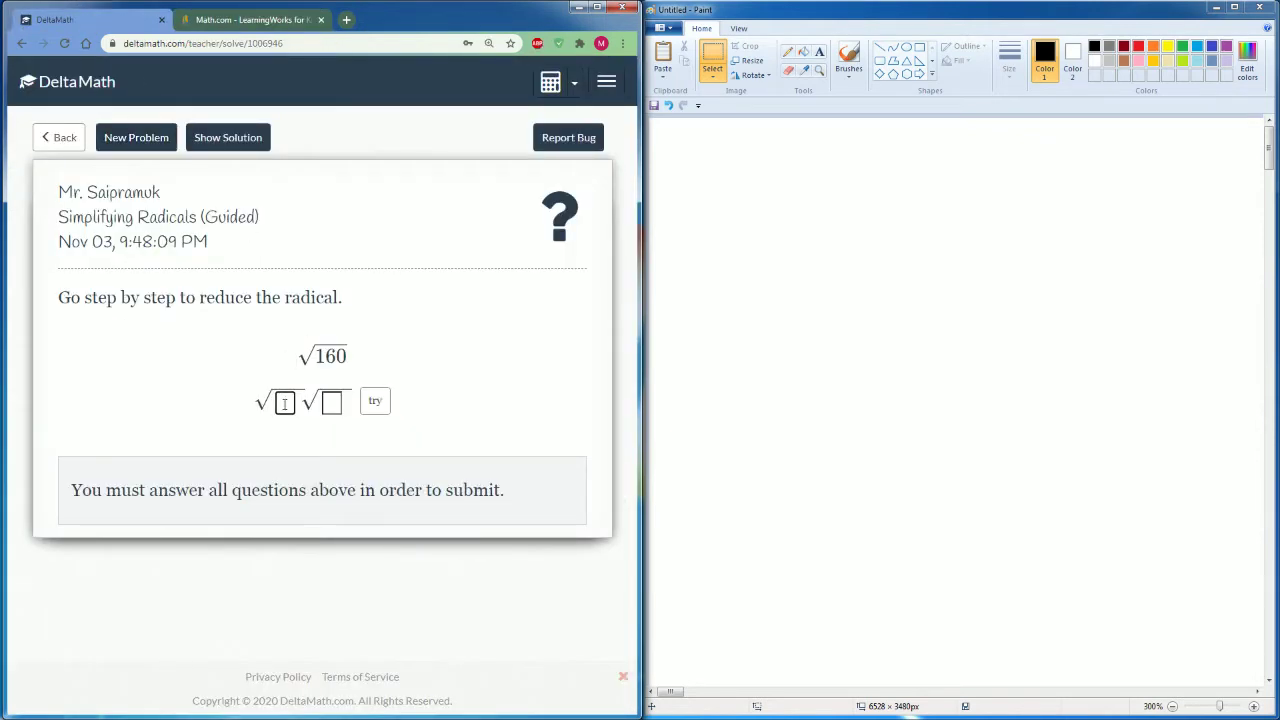
text(16)
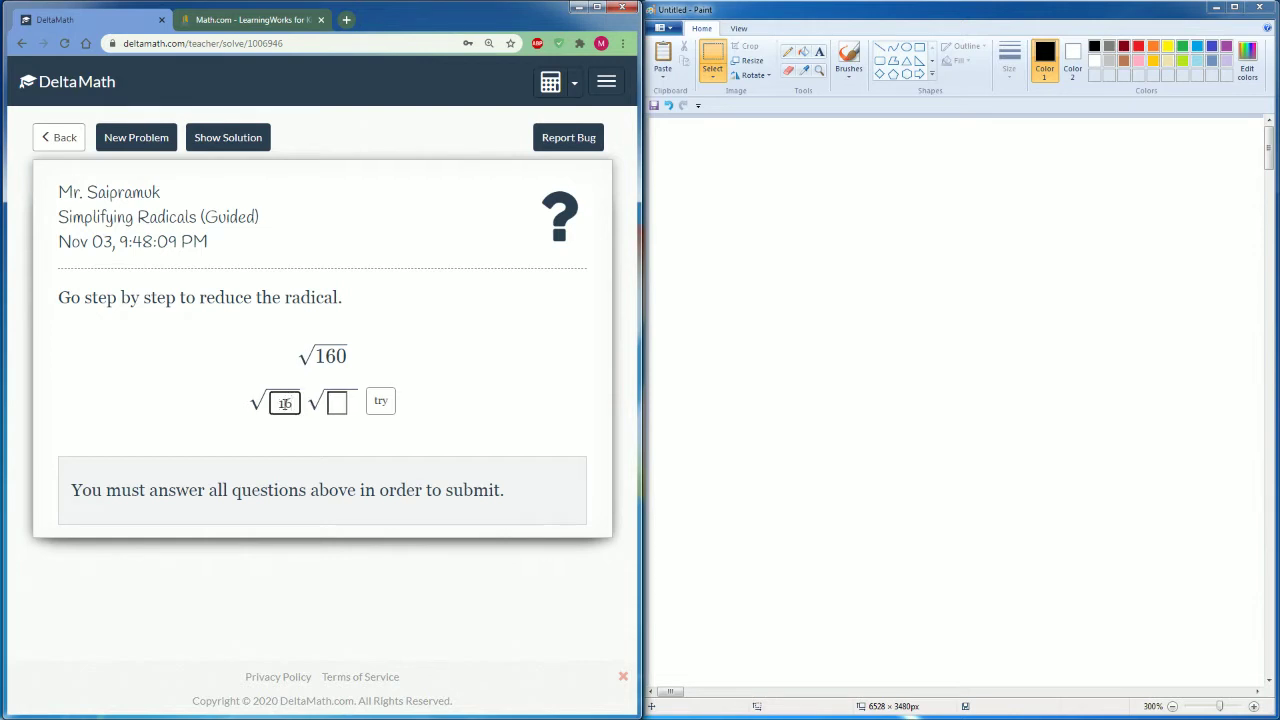
click(336, 401)
text(10)
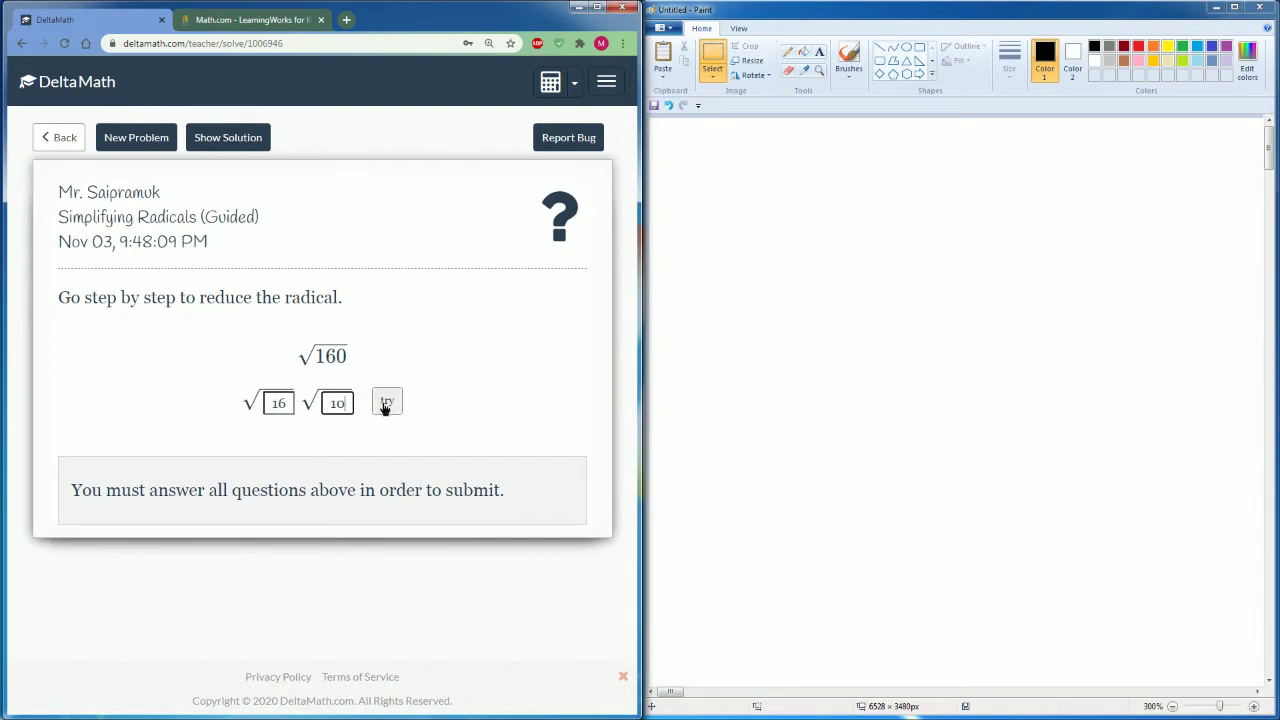
click(383, 402)
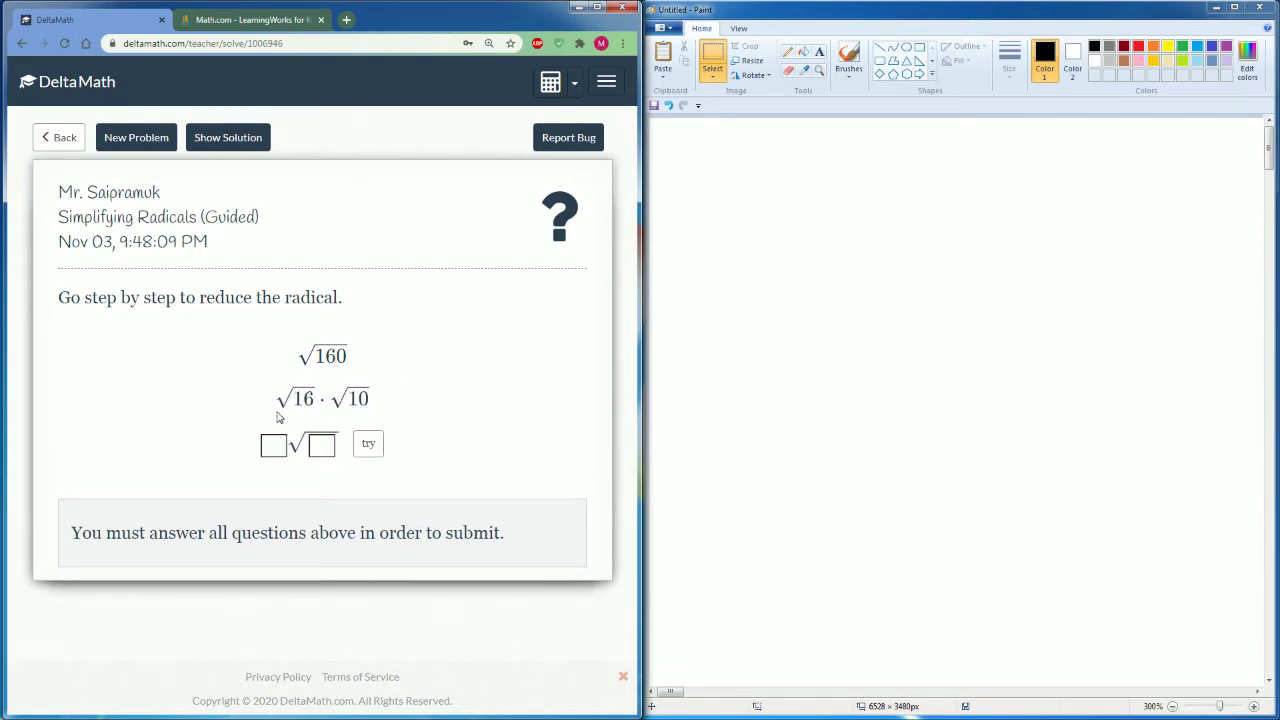
Step: Simplify √16·√10 to 4√10, check it, and submit 4√10 as the answer
click(233, 22)
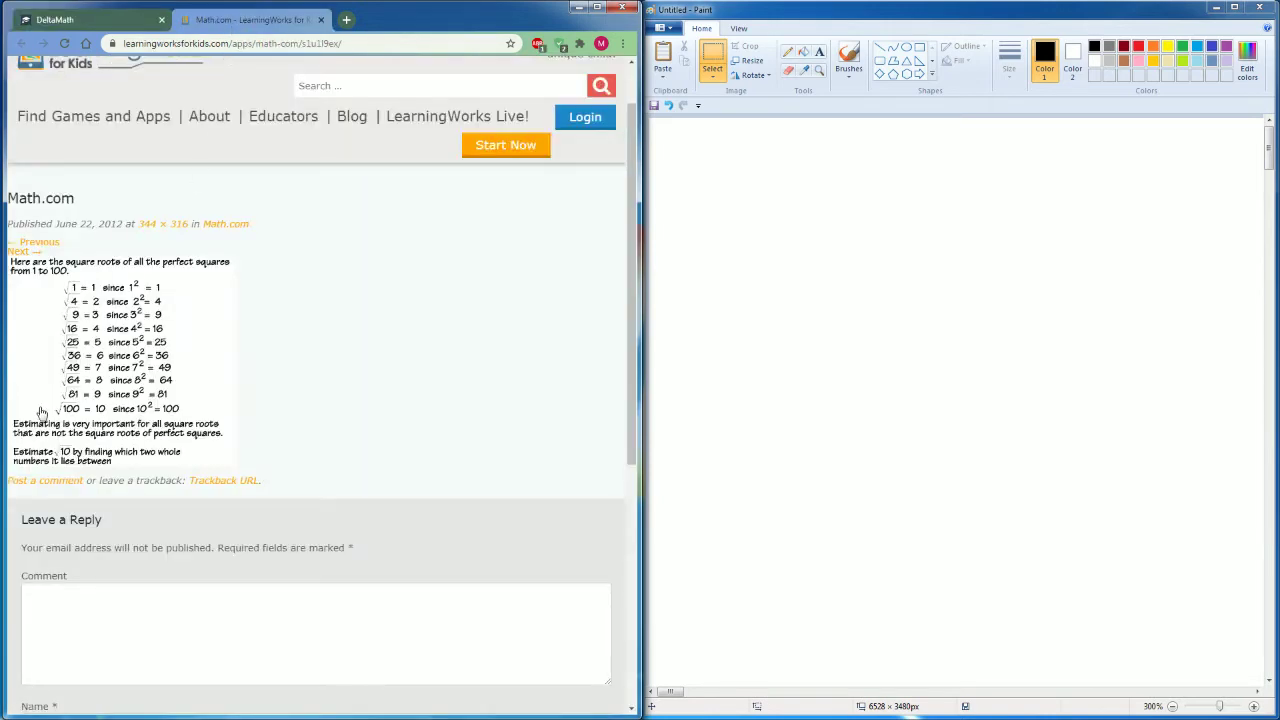
click(126, 24)
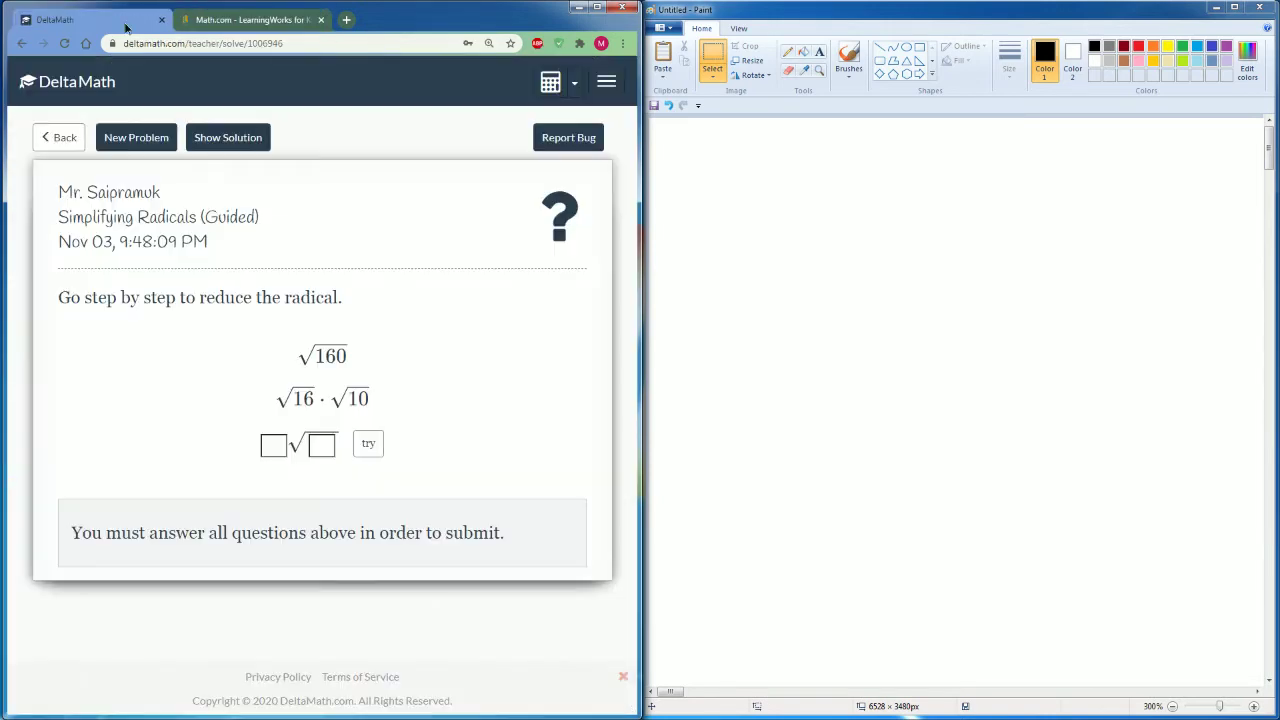
click(269, 453)
text(4)
click(320, 445)
text(10)
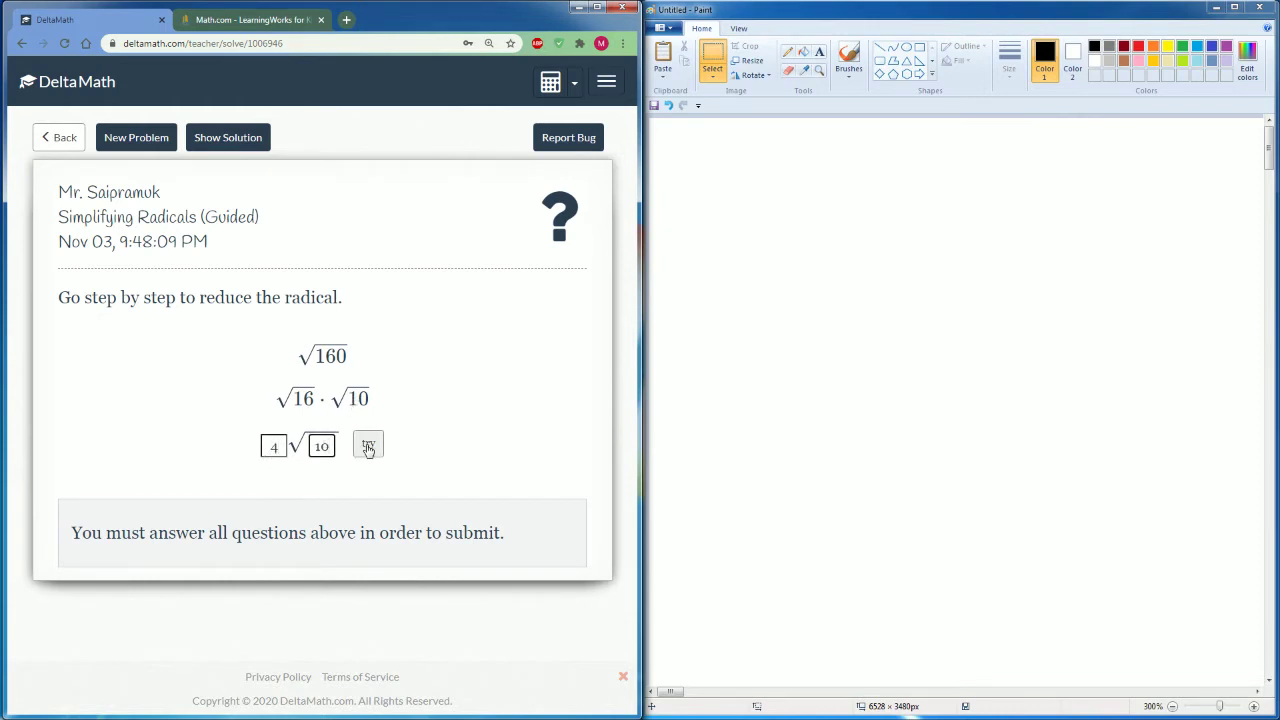
click(368, 449)
click(150, 531)
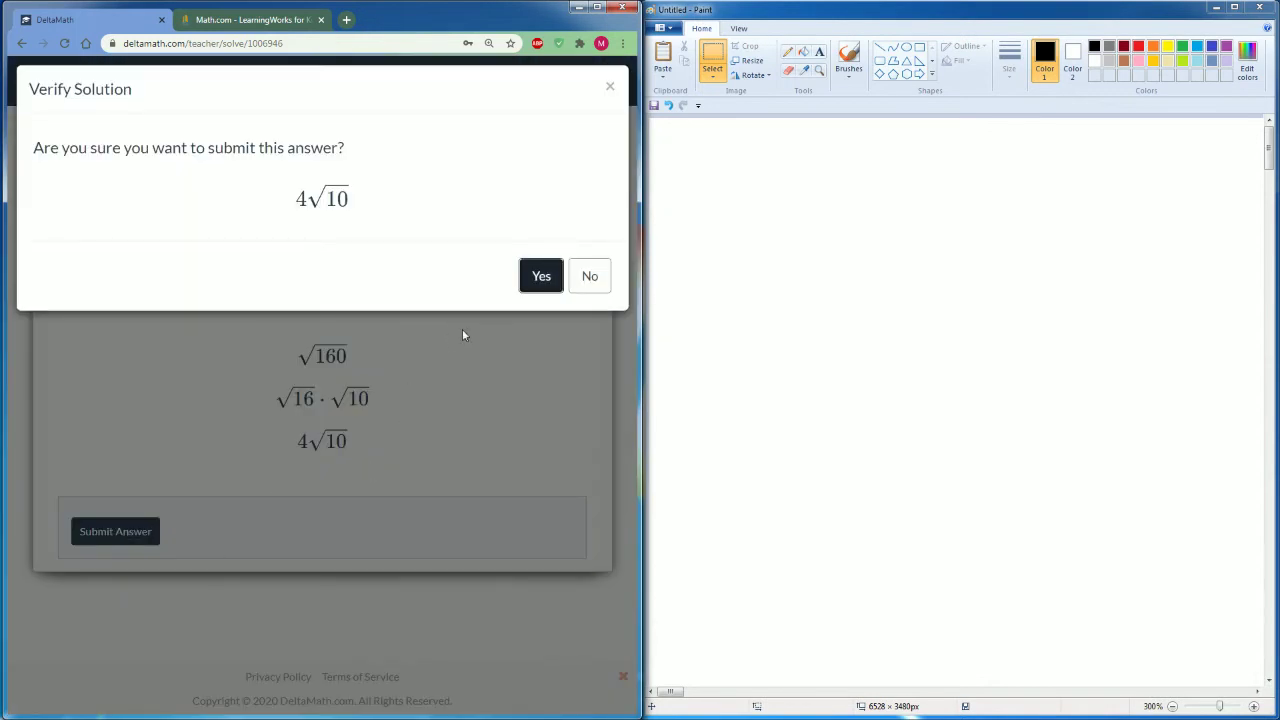
Step: Confirm 4√10 for √160 and review the fastest and slowest solution paths
click(528, 278)
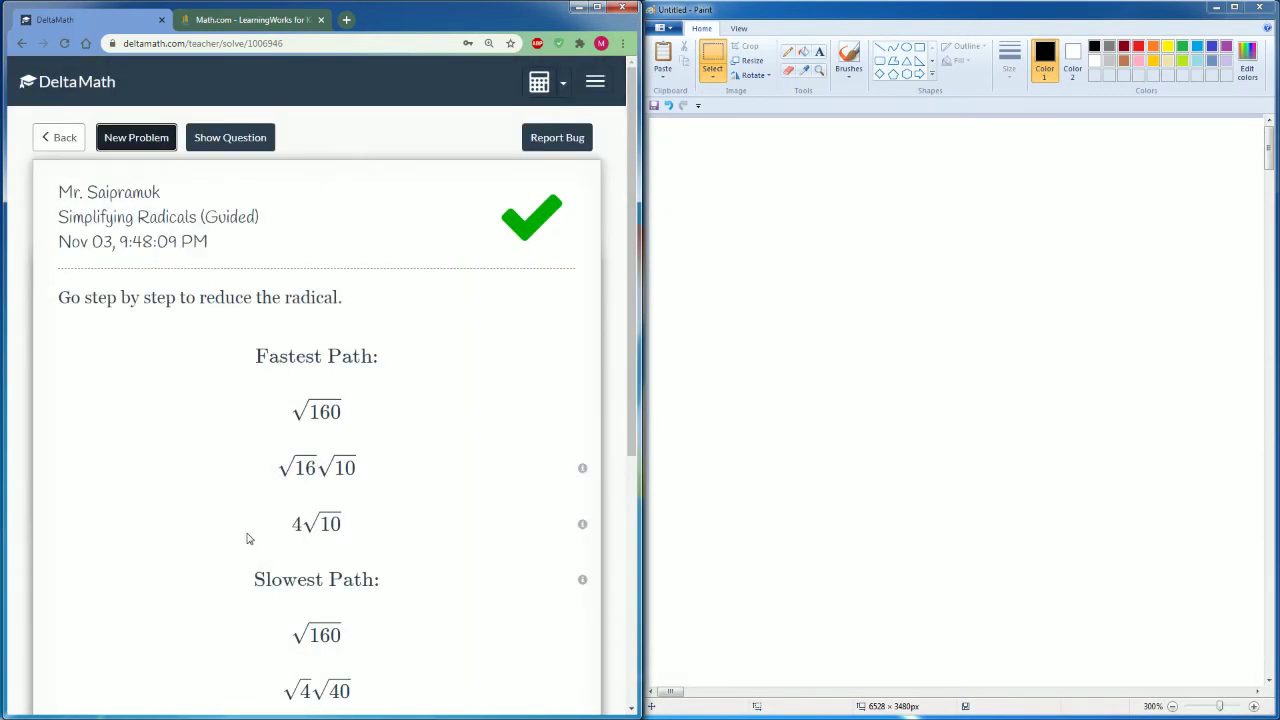
scroll(249, 539, down, 1)
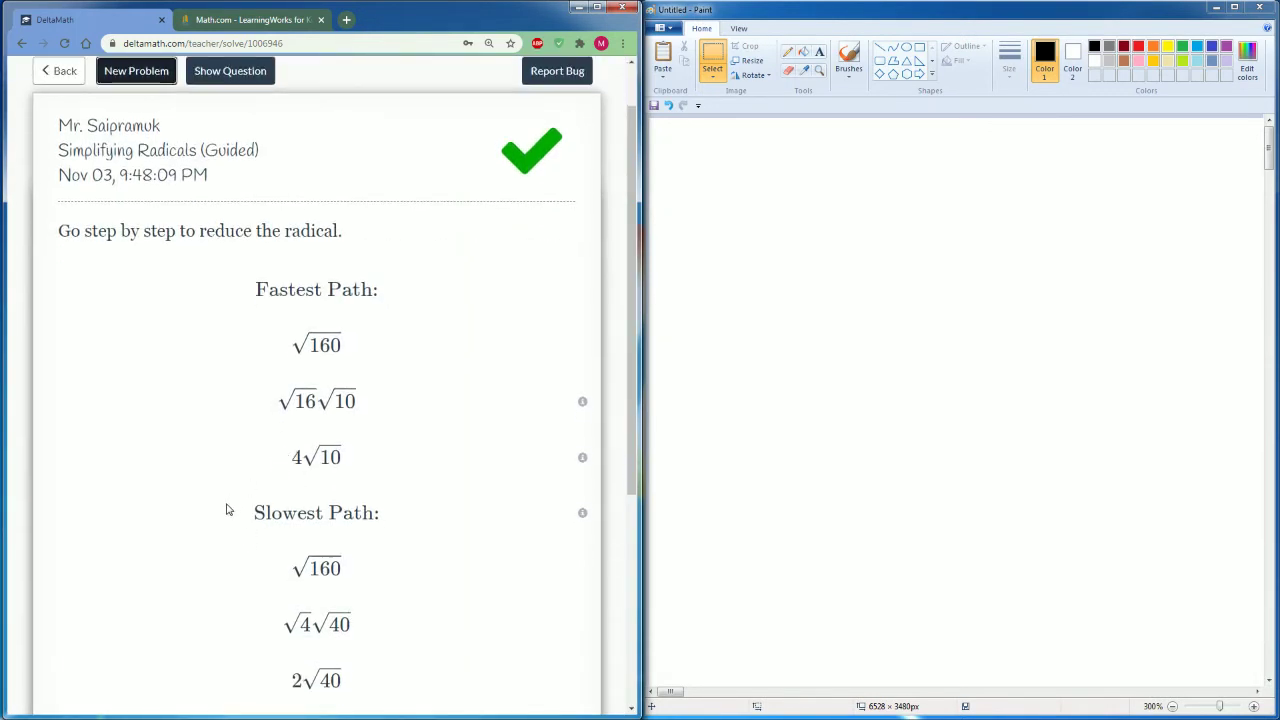
scroll(227, 510, down, 3)
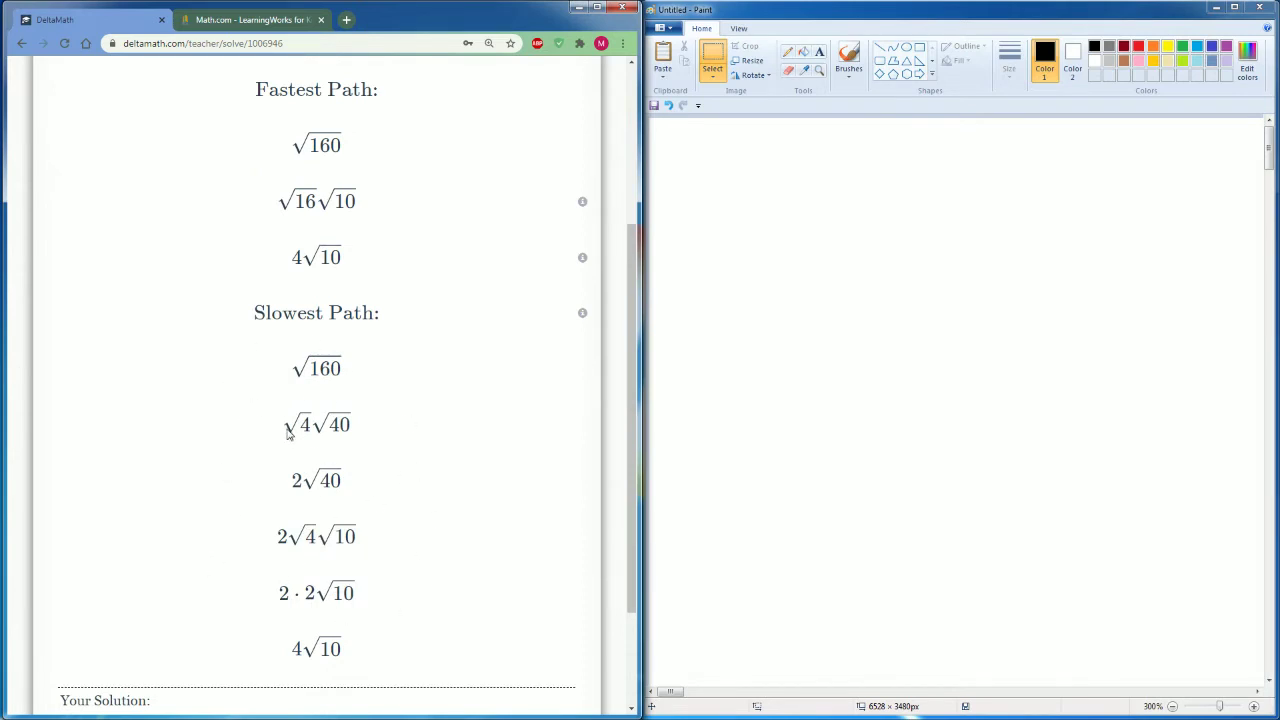
scroll(280, 465, up, 4)
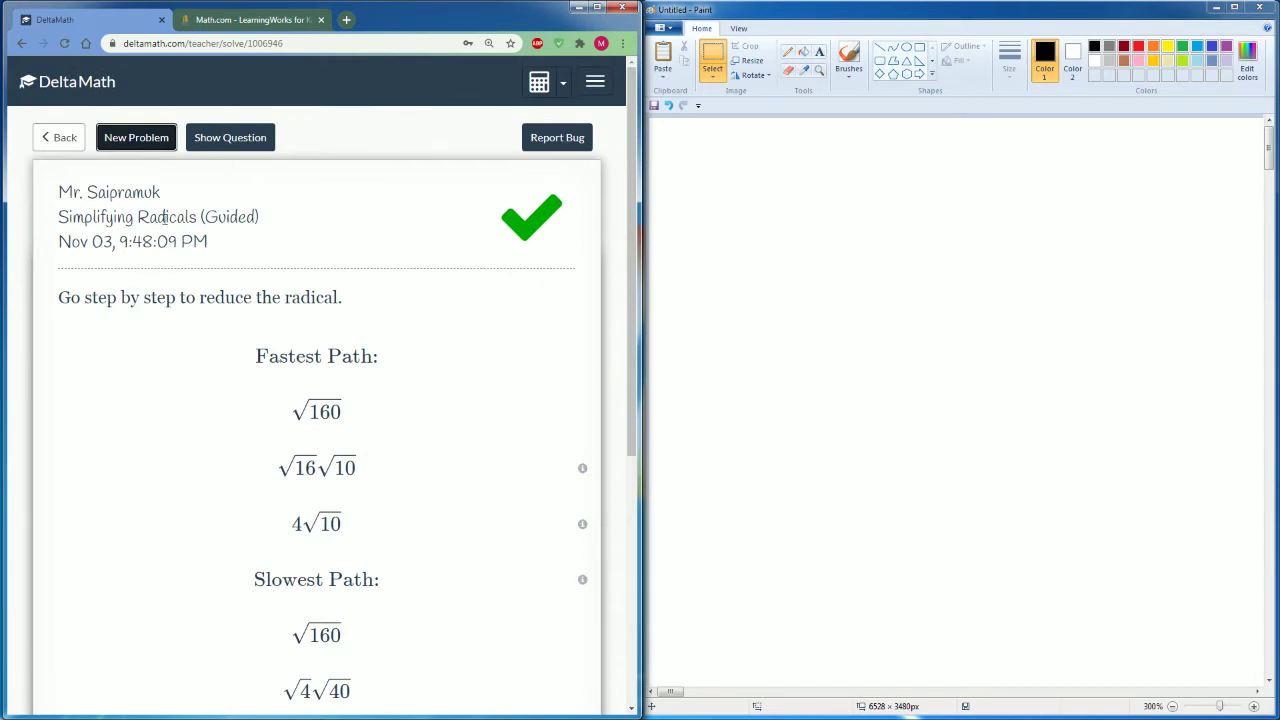
Step: Load a new problem, √288, and split it into √36·√8 using the perfect-squares table
click(143, 142)
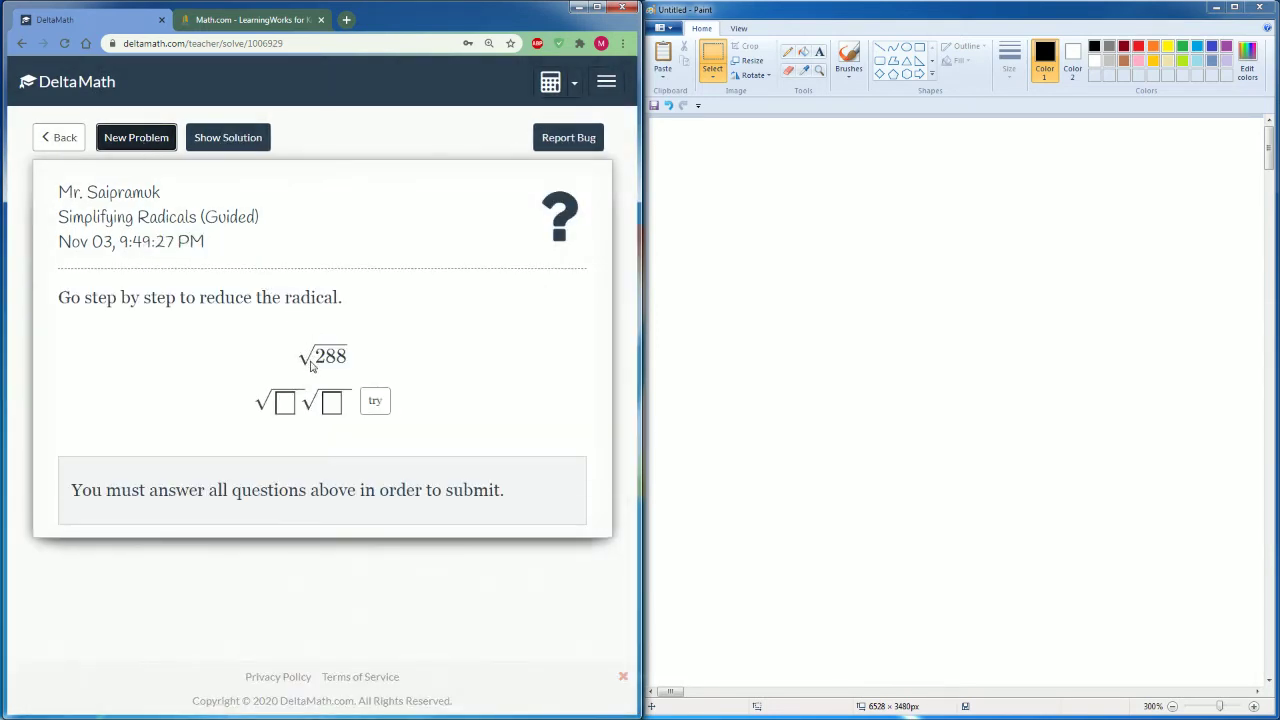
click(240, 19)
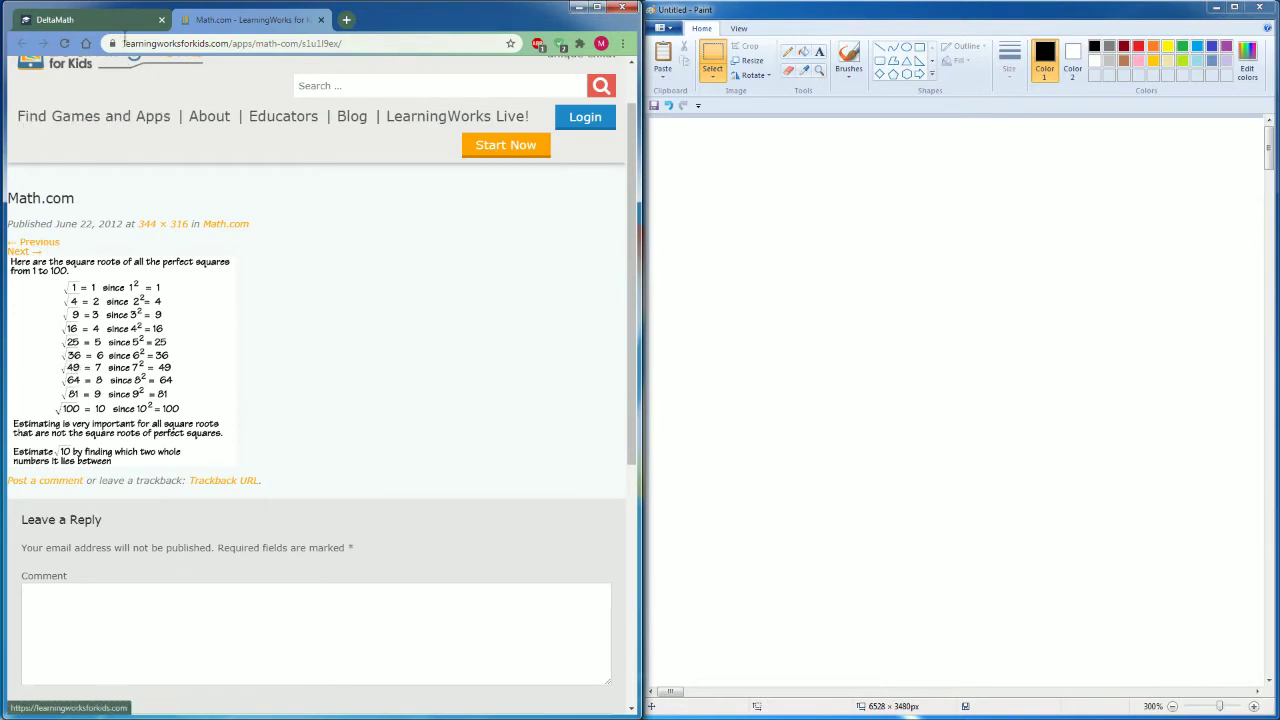
click(110, 19)
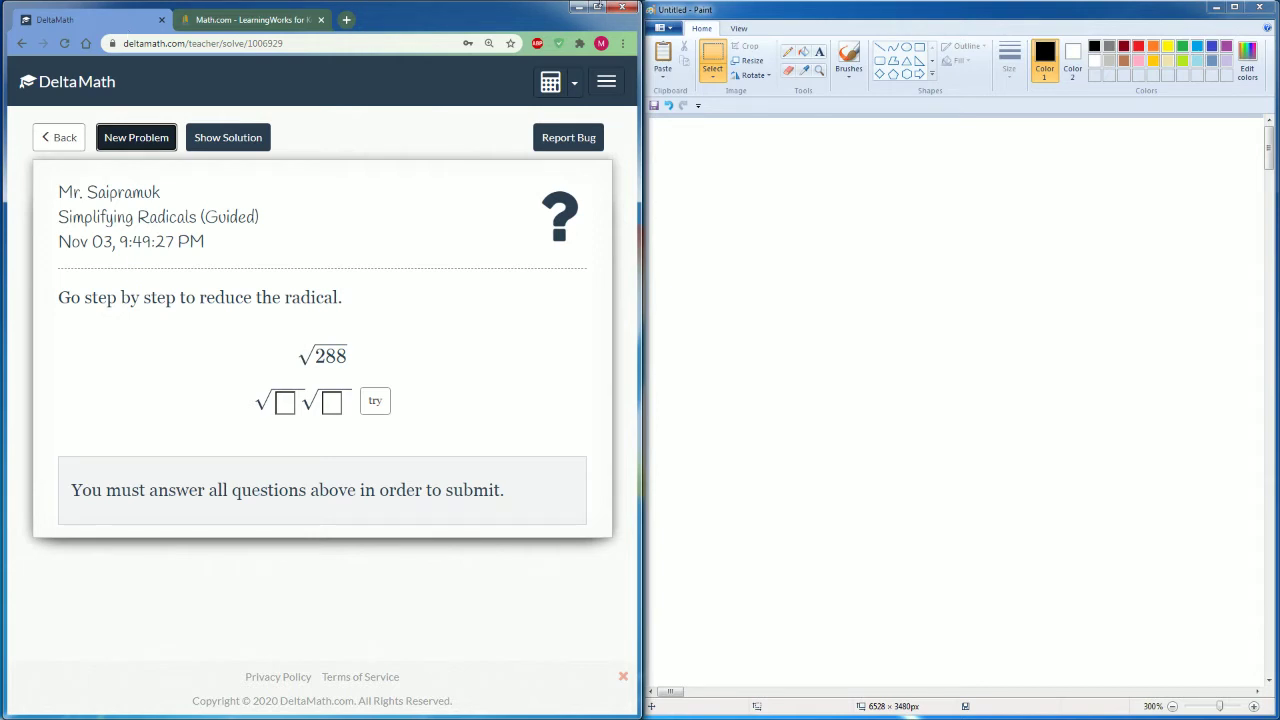
click(849, 58)
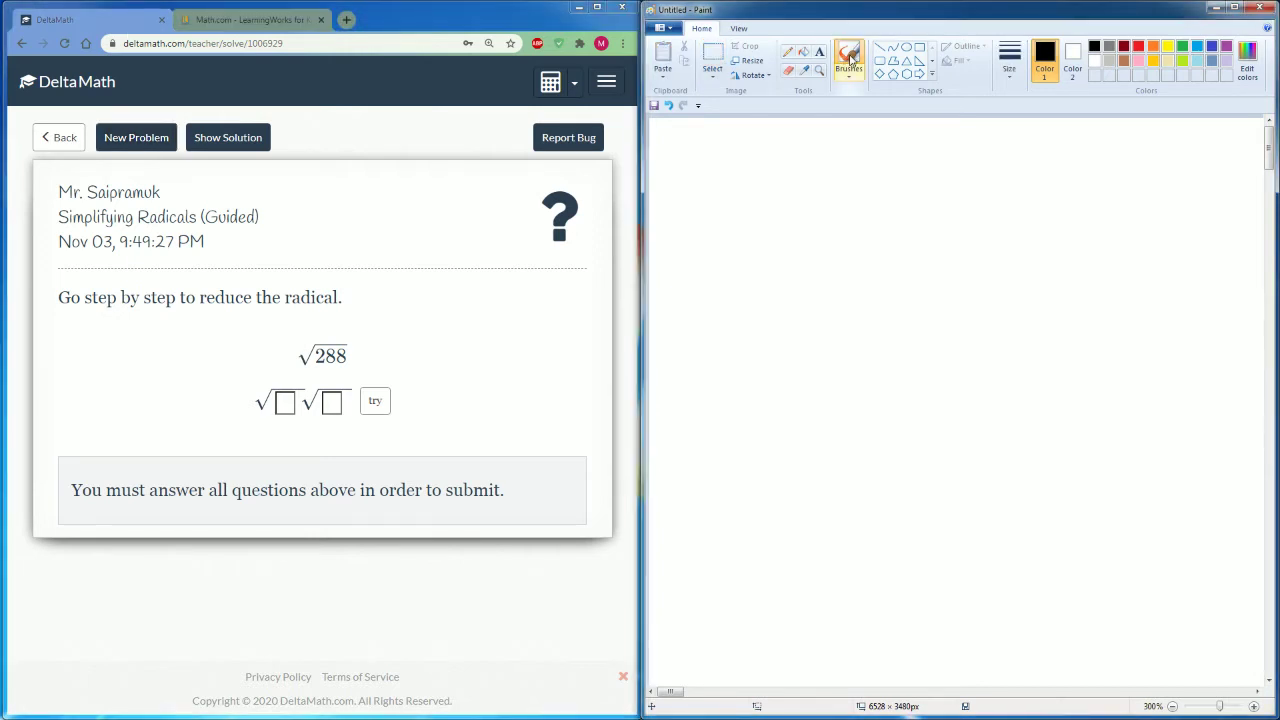
click(288, 405)
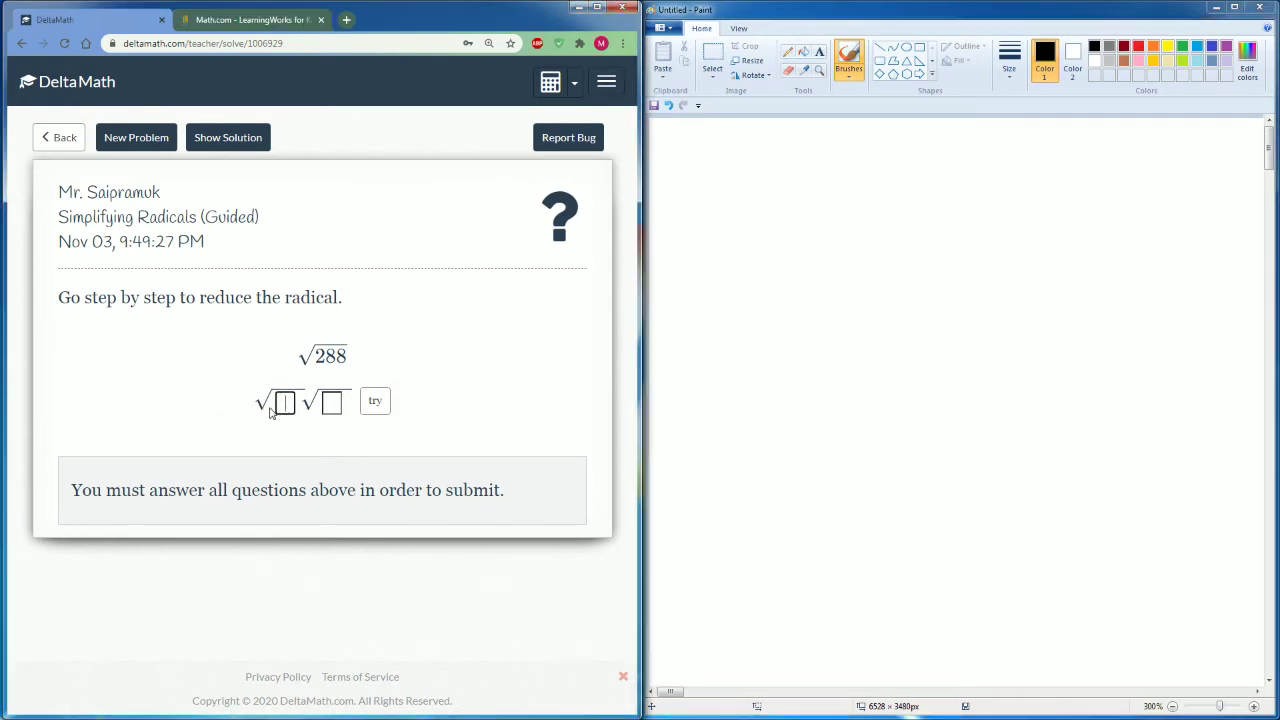
text(36)
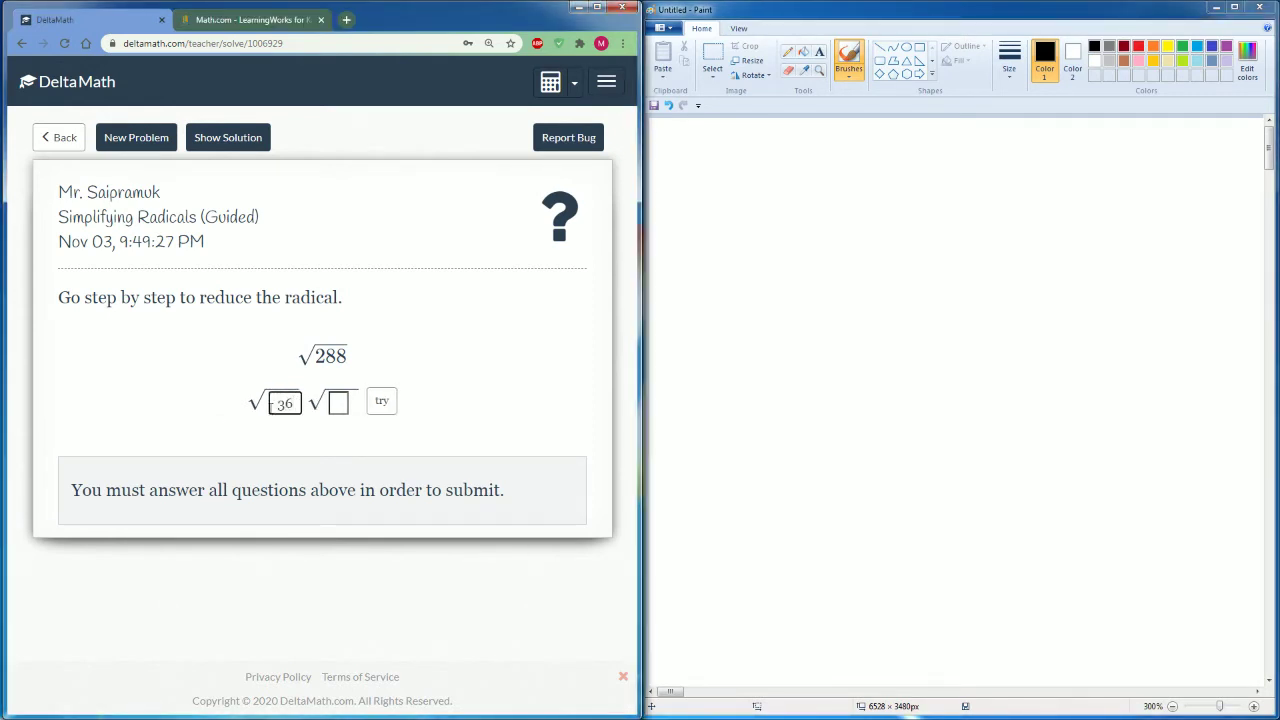
click(340, 402)
text(8)
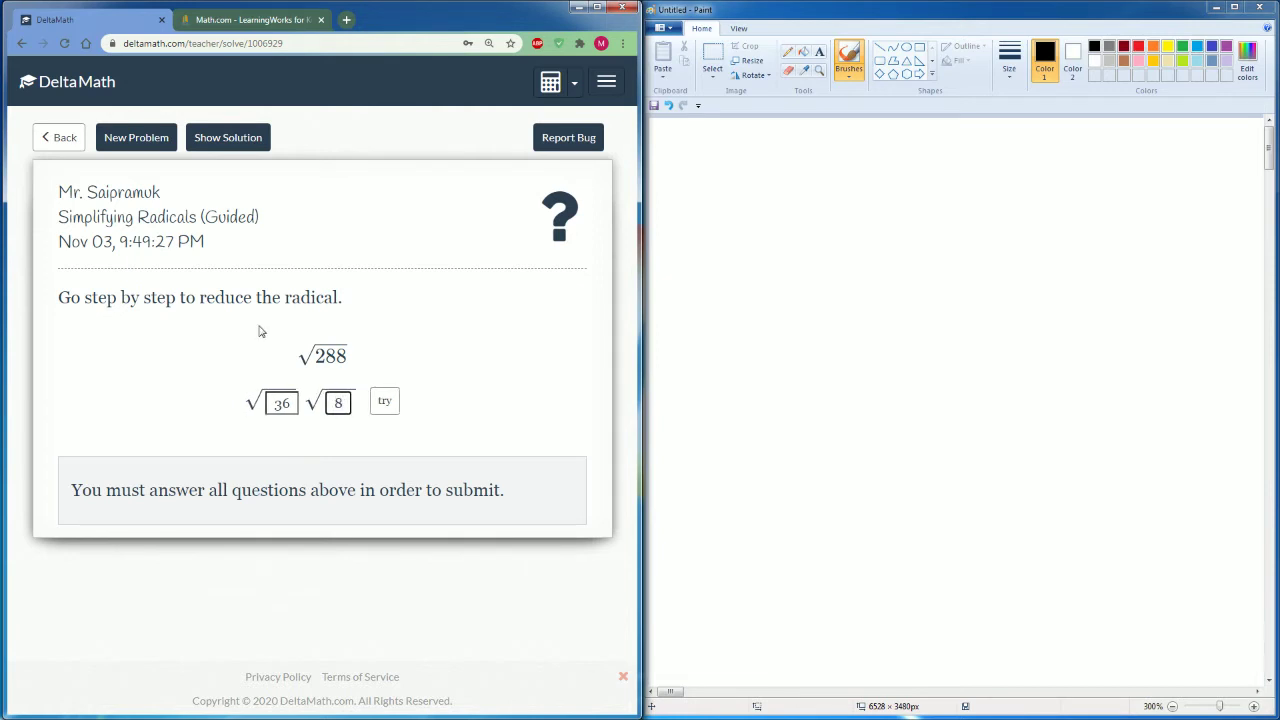
click(232, 22)
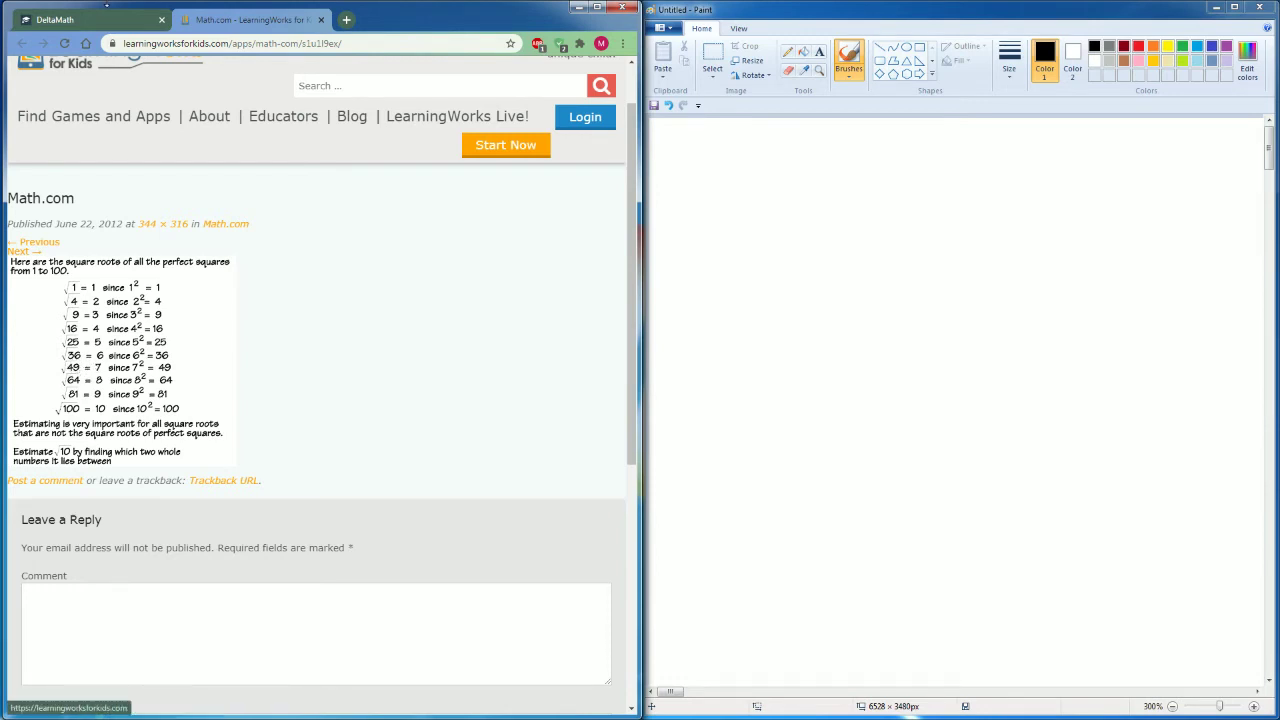
click(110, 22)
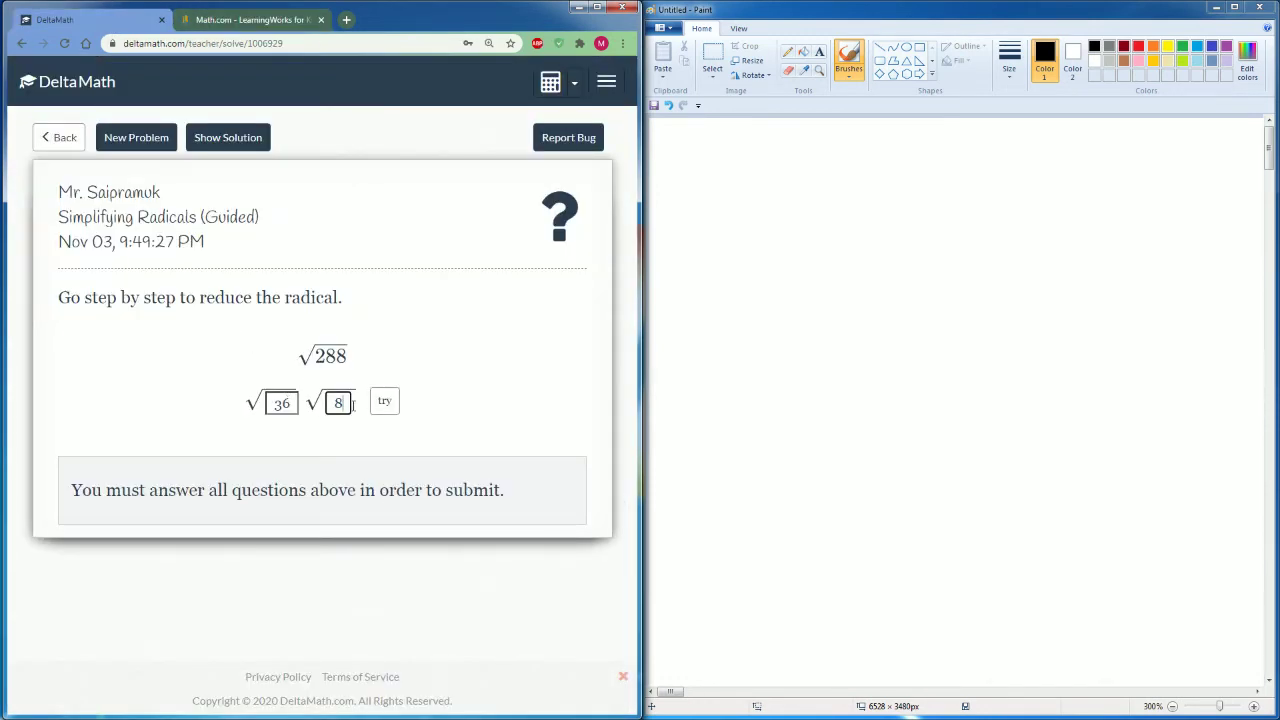
click(384, 400)
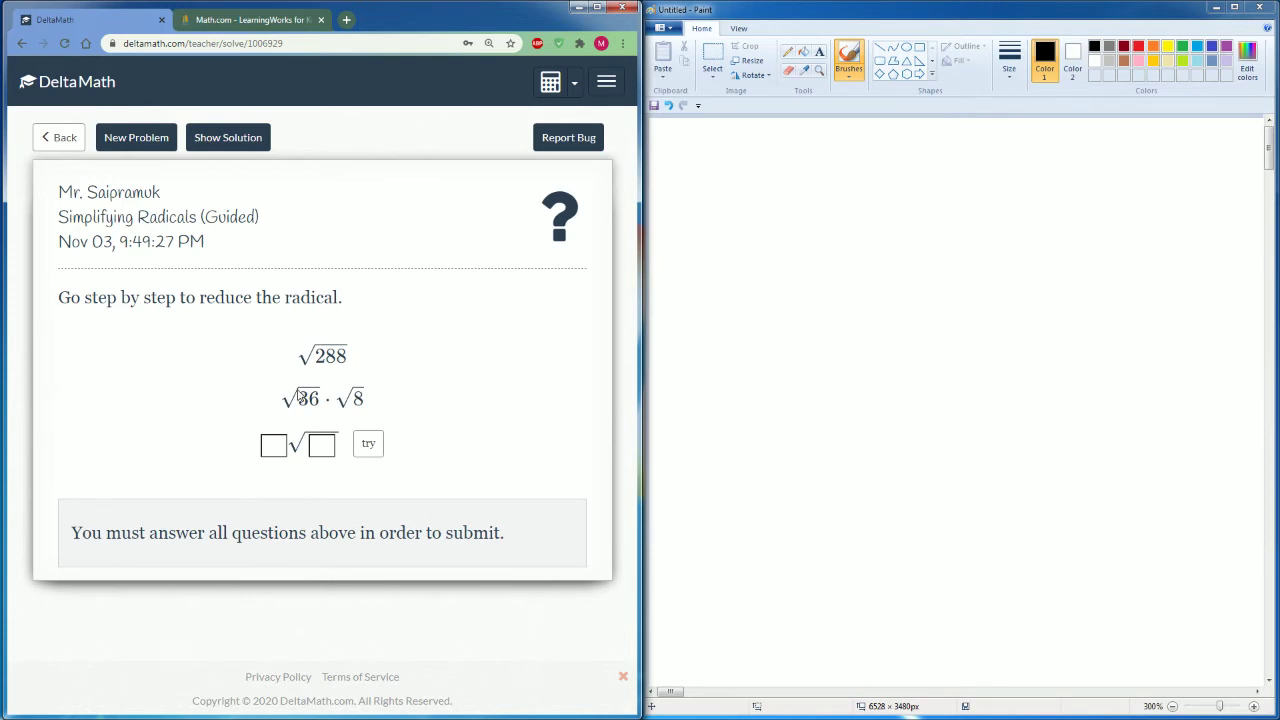
Step: Reduce √36·√8 to 6√8, then split it further into 6√4·√2
click(273, 447)
text(6)
click(323, 447)
text(8)
click(368, 445)
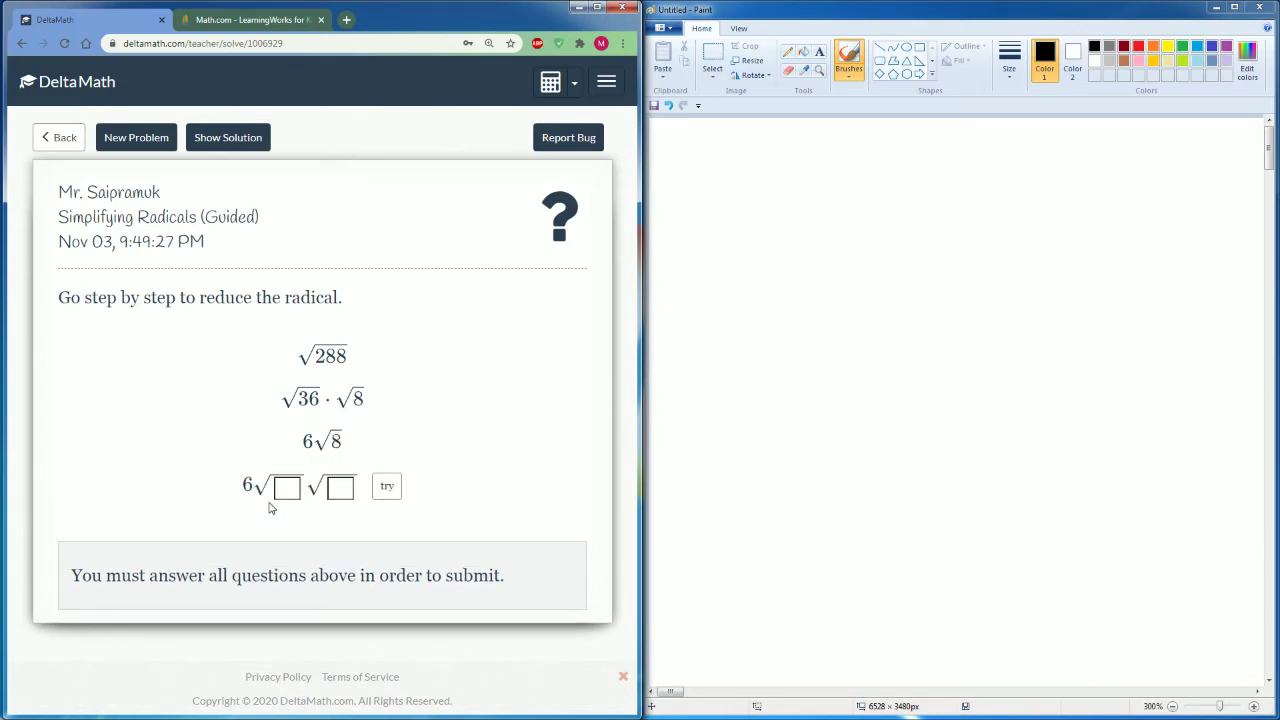
click(287, 487)
click(334, 487)
text(2)
click(387, 486)
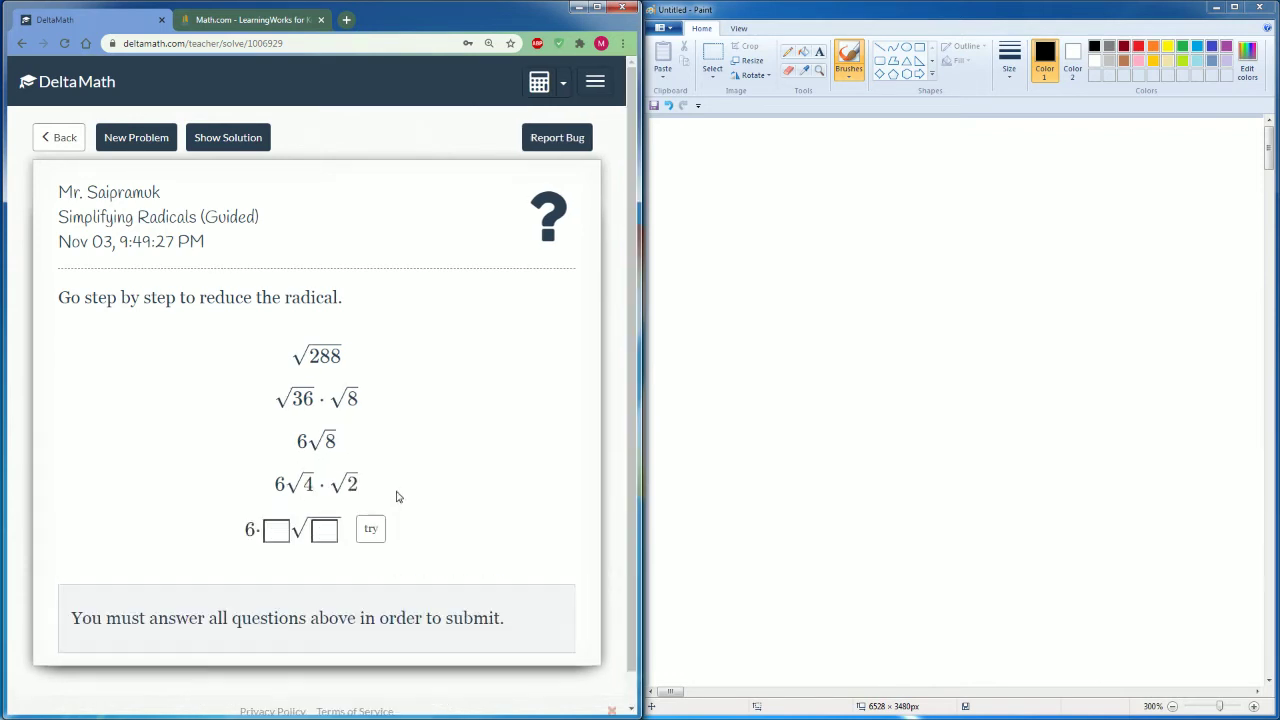
Step: Simplify 6√4·√2 to 6·2√2 and then to the final 12√2
click(276, 531)
text(2)
click(324, 531)
text(2)
click(370, 529)
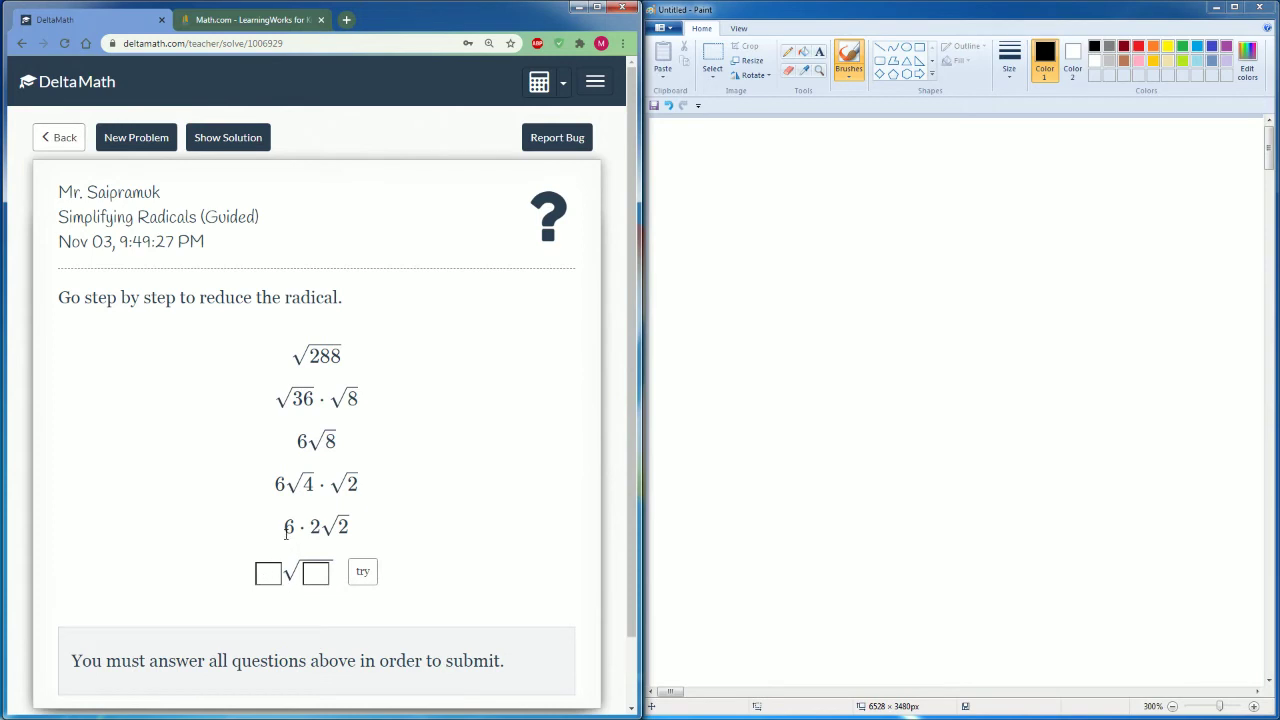
click(271, 568)
text(12)
click(318, 573)
text(2)
click(363, 572)
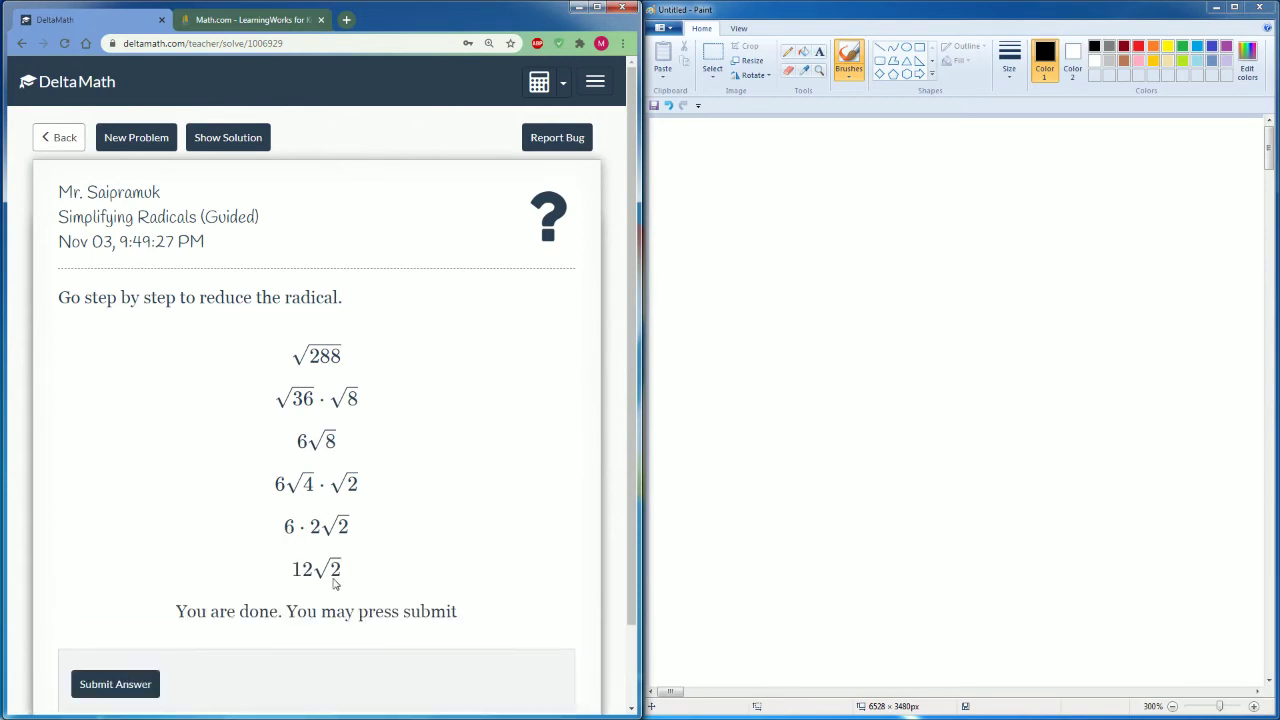
Step: Submit and confirm 12√2 for √288, then review the fastest and slowest solution paths
click(137, 681)
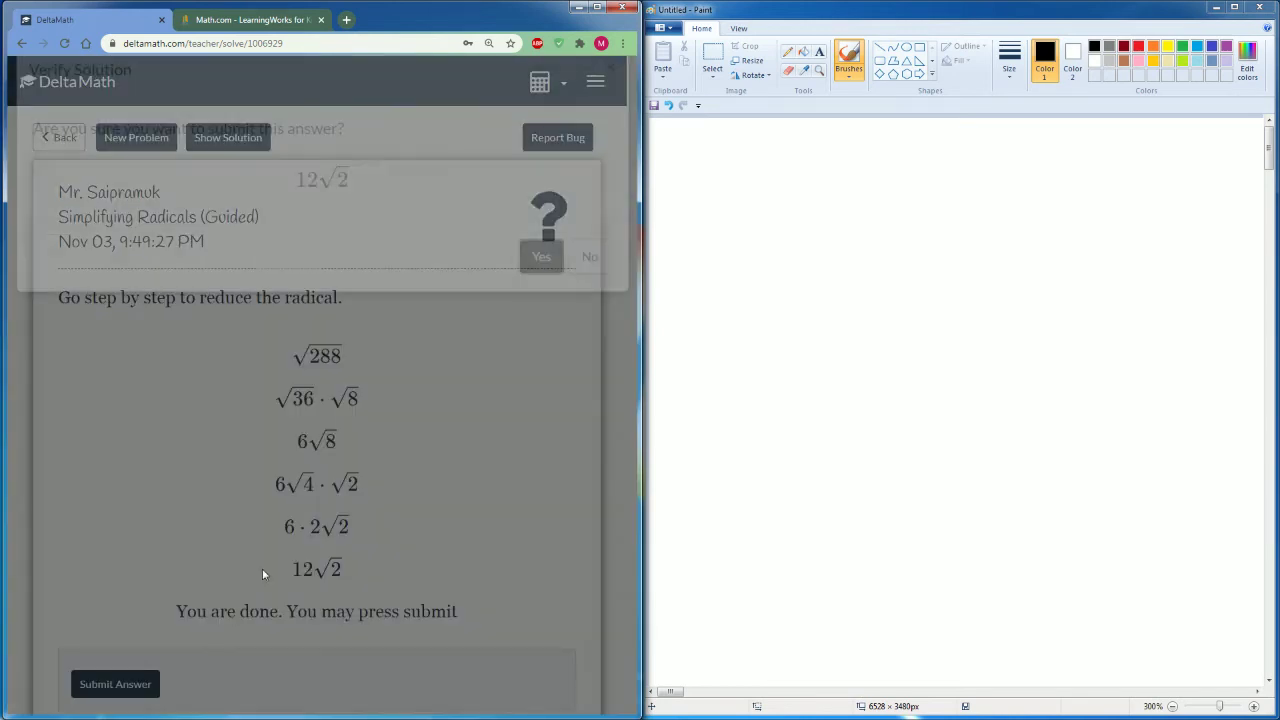
click(540, 276)
scroll(282, 482, down, 2)
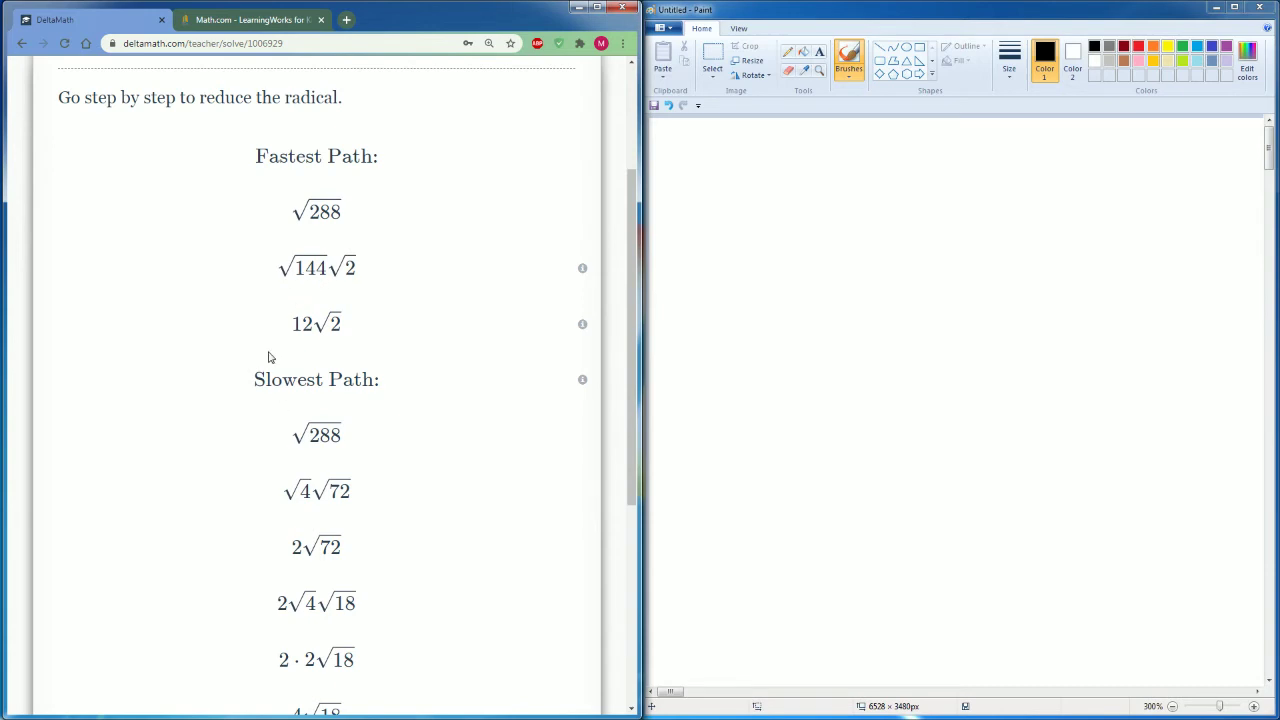
scroll(229, 453, down, 3)
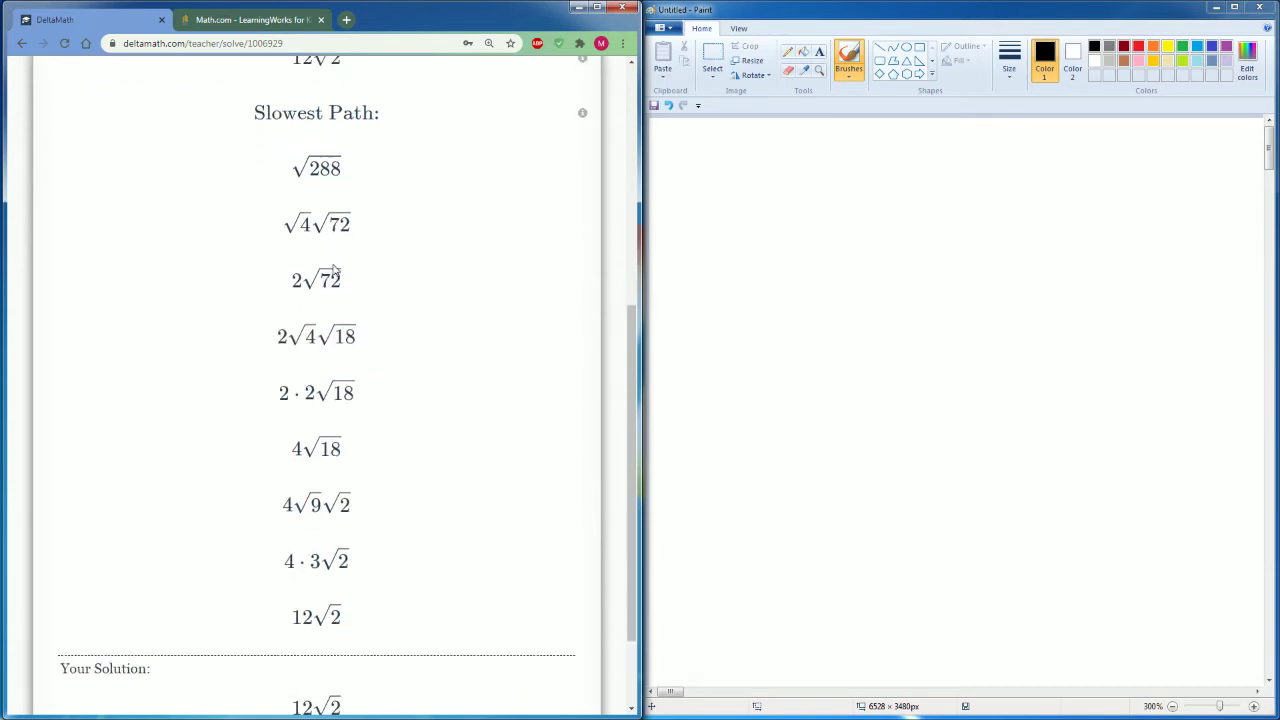
scroll(271, 460, down, 2)
scroll(271, 460, up, 6)
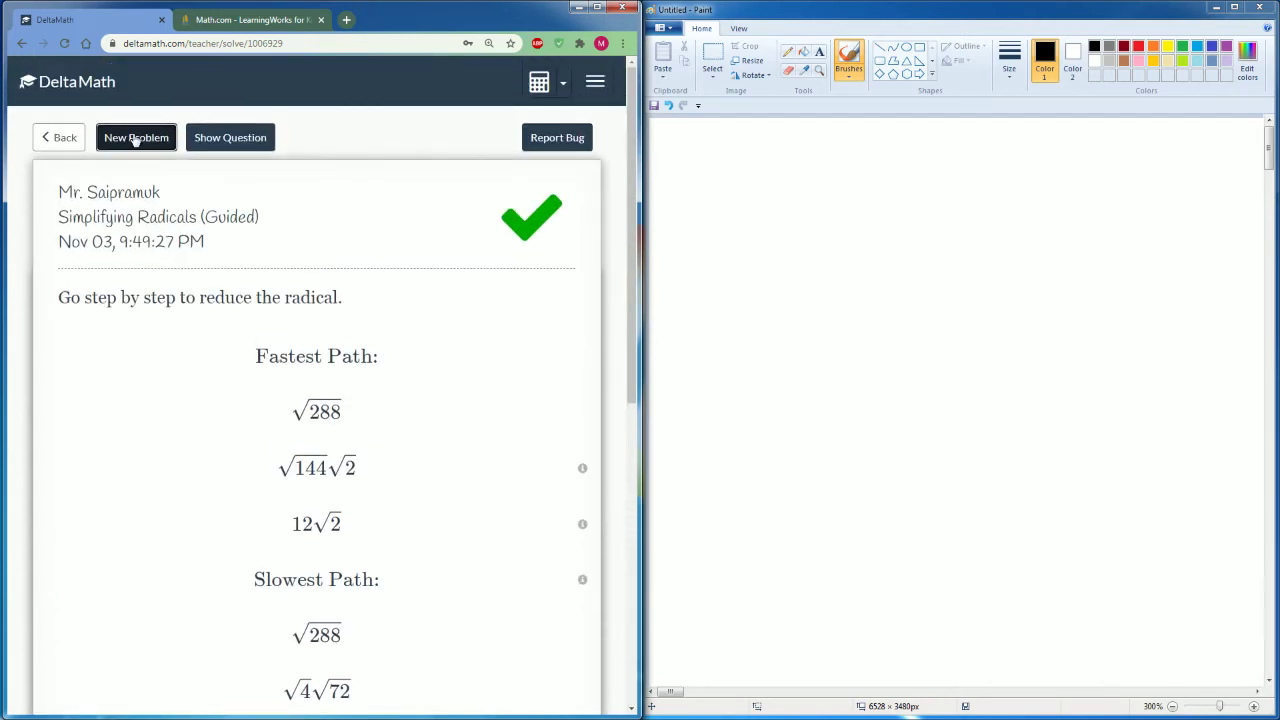
Step: Load a new problem, √216, and split it into √36·√6
click(136, 136)
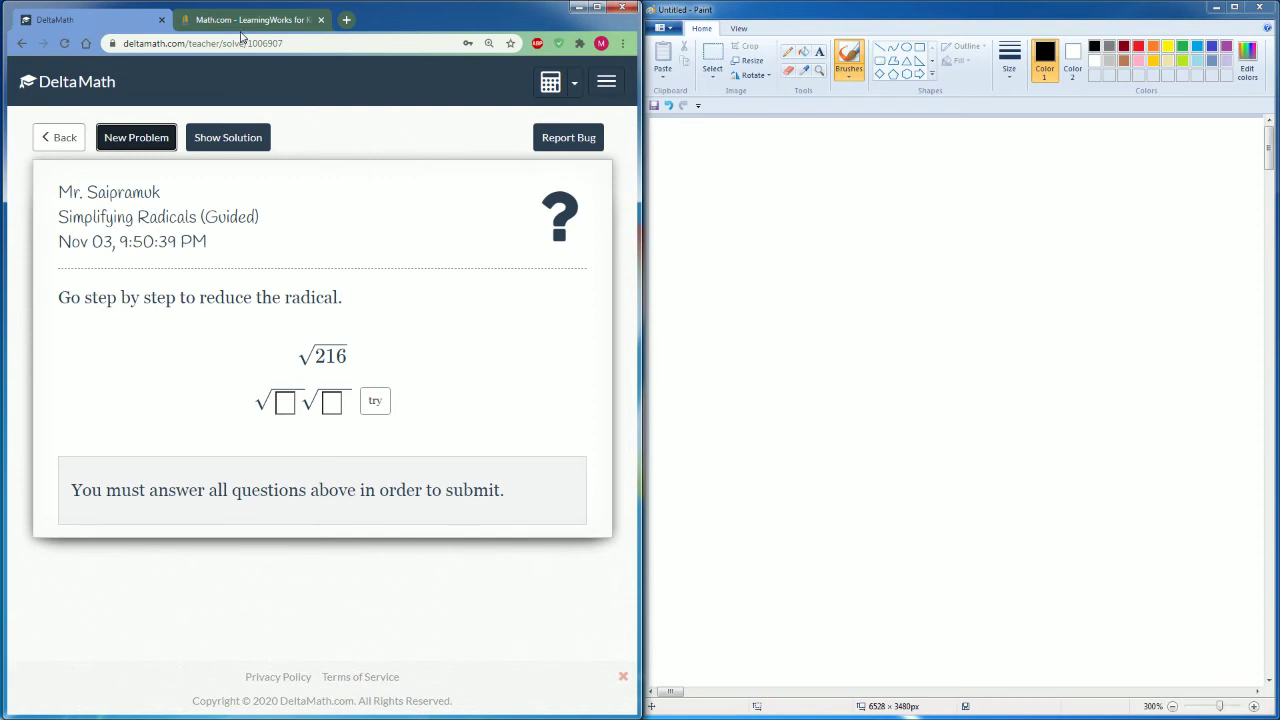
click(285, 403)
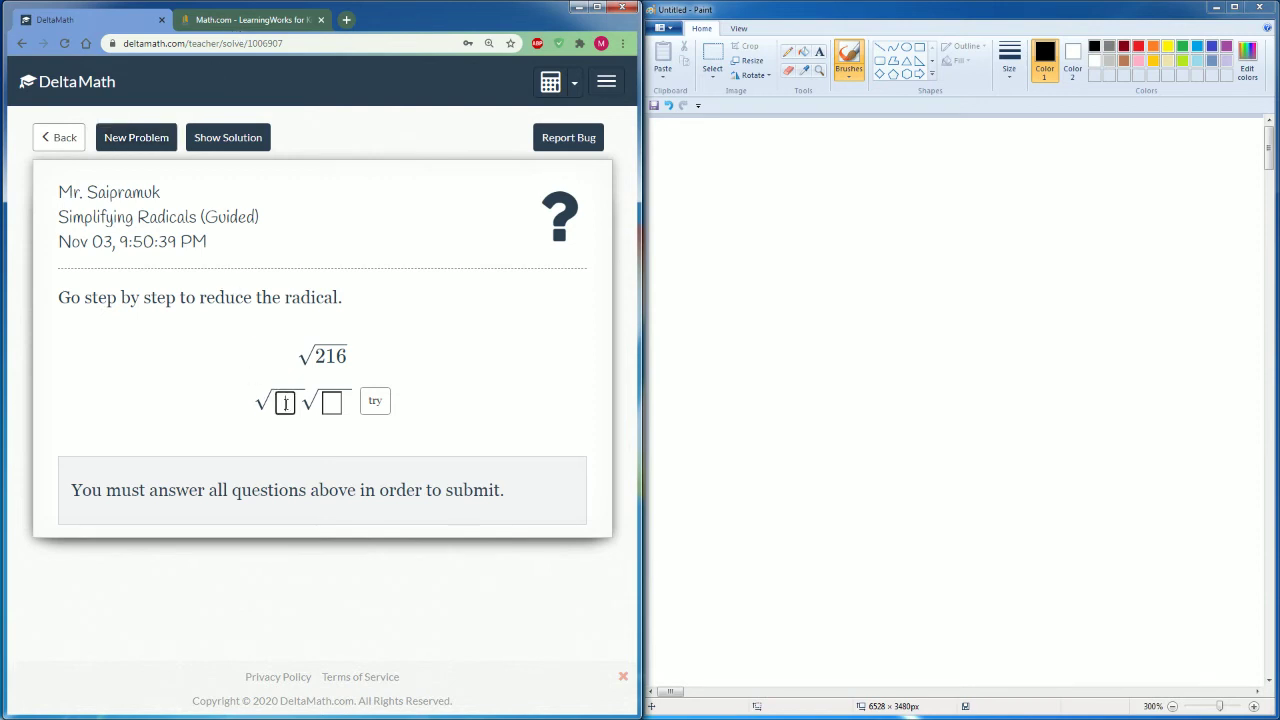
text(36)
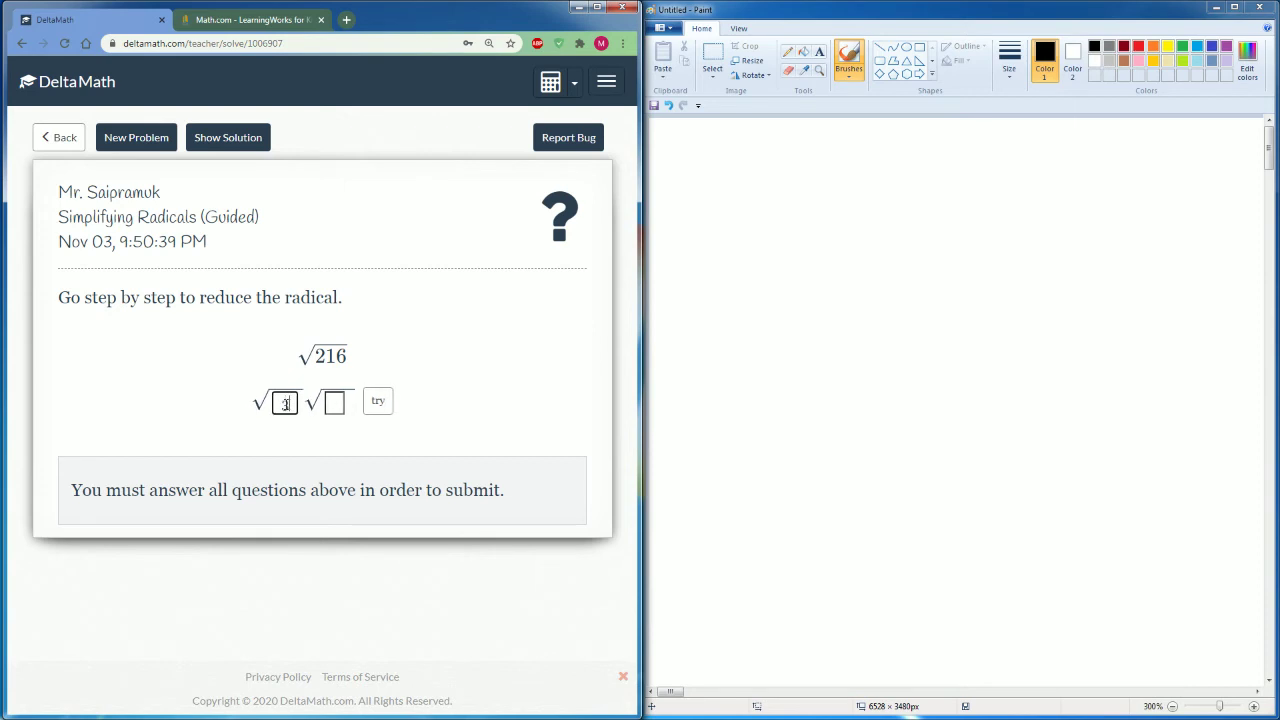
click(341, 402)
text(6)
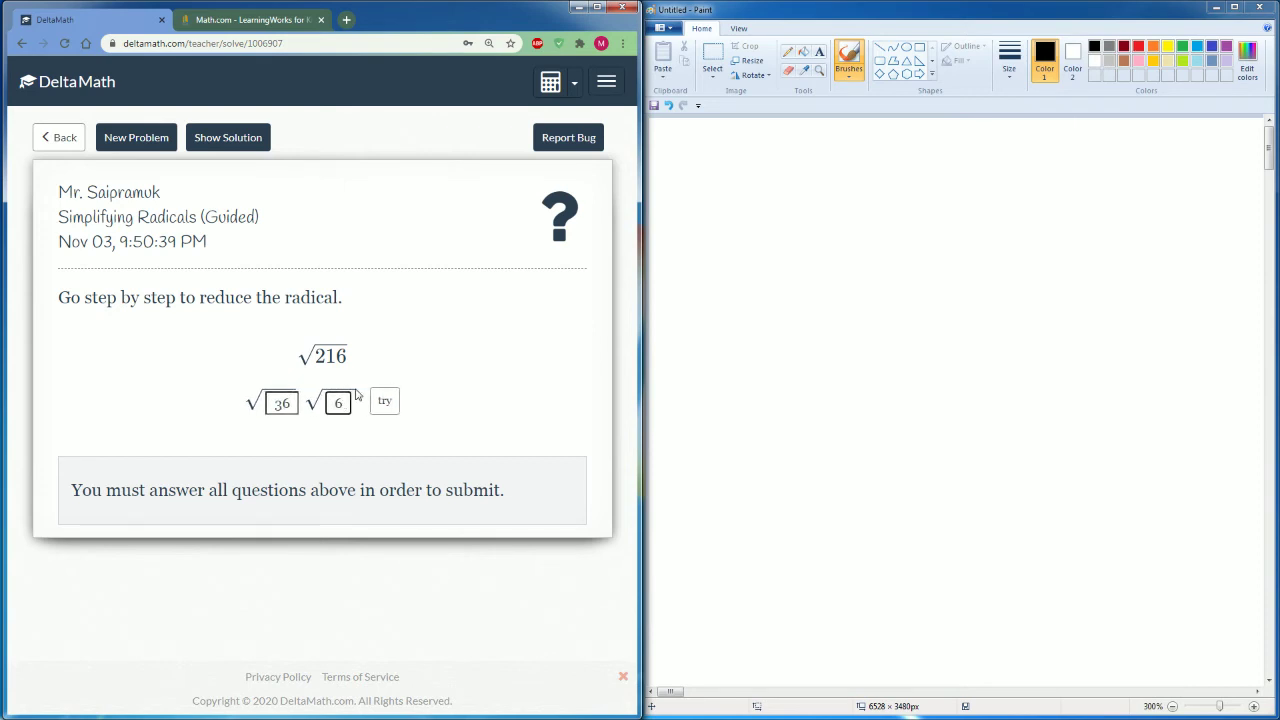
click(381, 401)
Step: Simplify √36·√6 to 6√6, check it, and submit 6√6 as the answer
click(277, 450)
text(6)
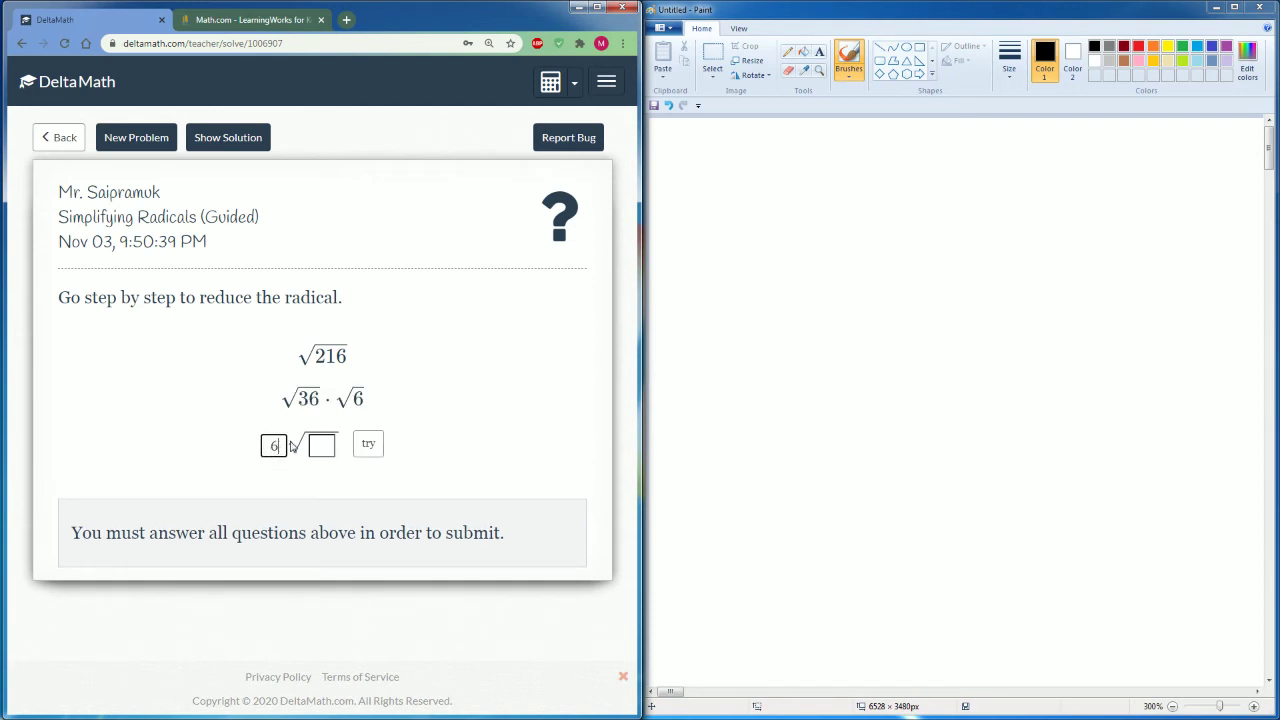
click(322, 446)
text(6)
click(368, 444)
click(150, 532)
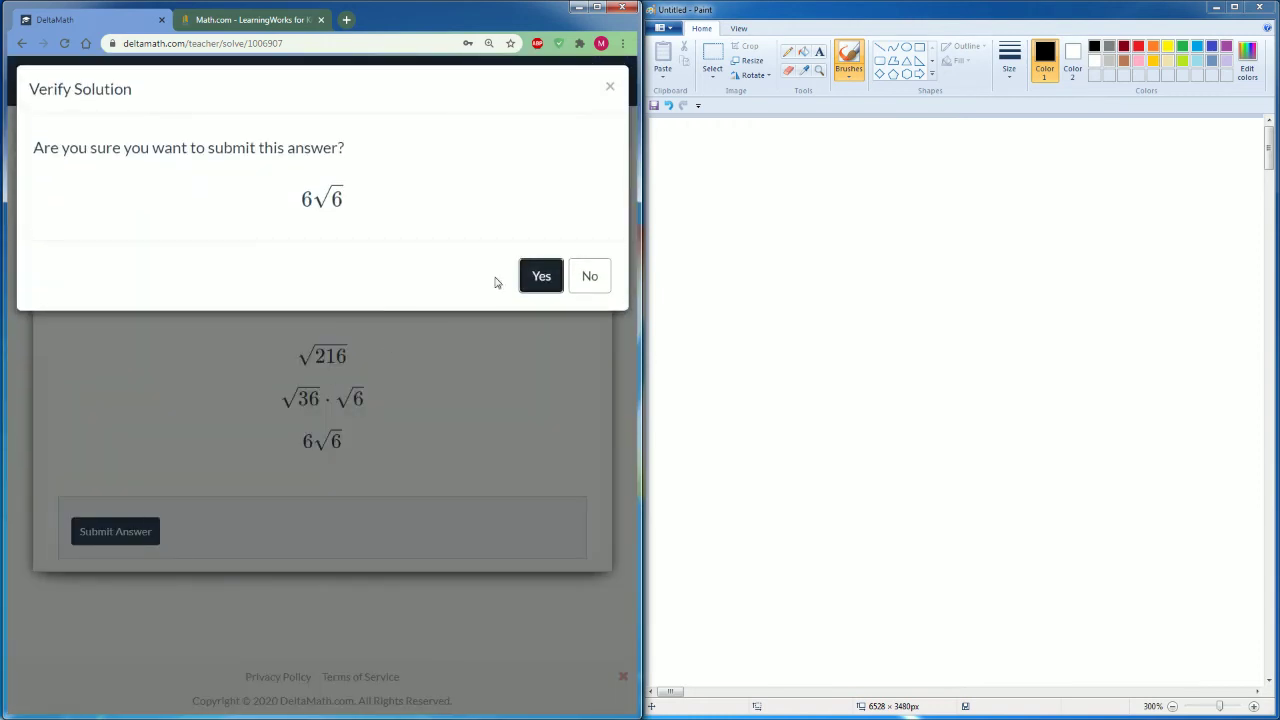
Step: Confirm 6√6 for √216, review the solution, and load a new √288 problem
click(540, 276)
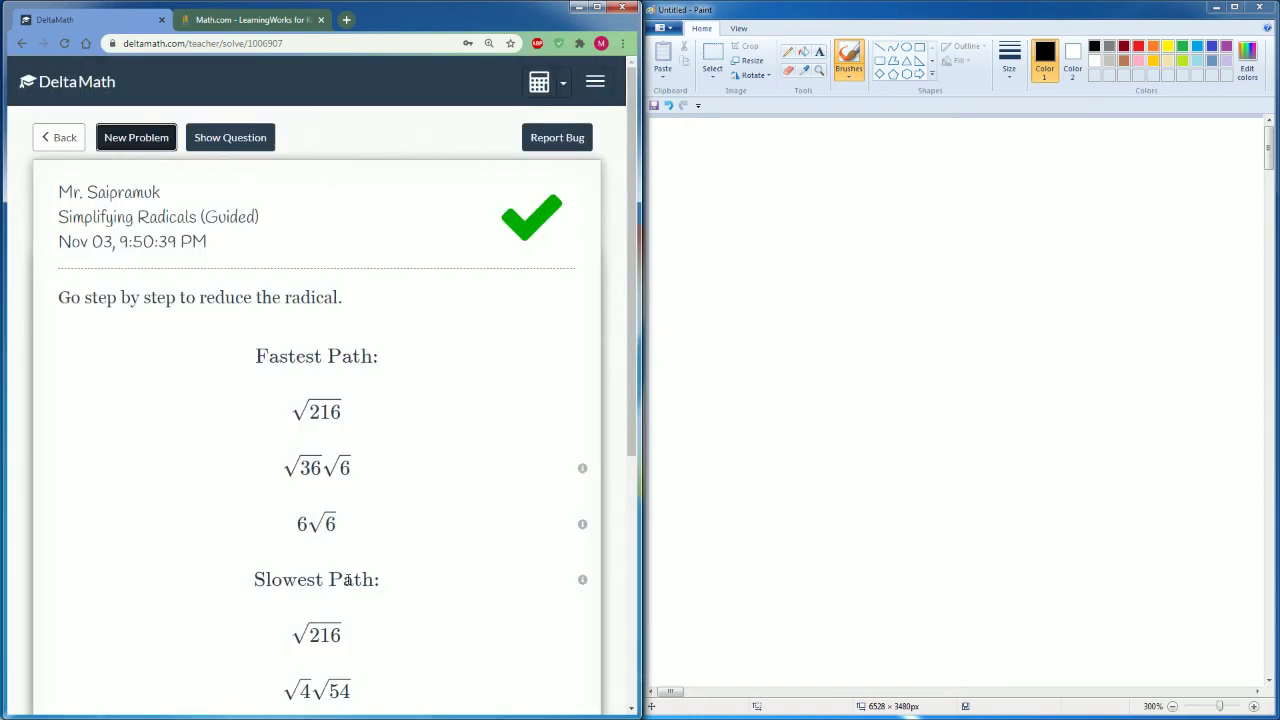
scroll(347, 581, down, 2)
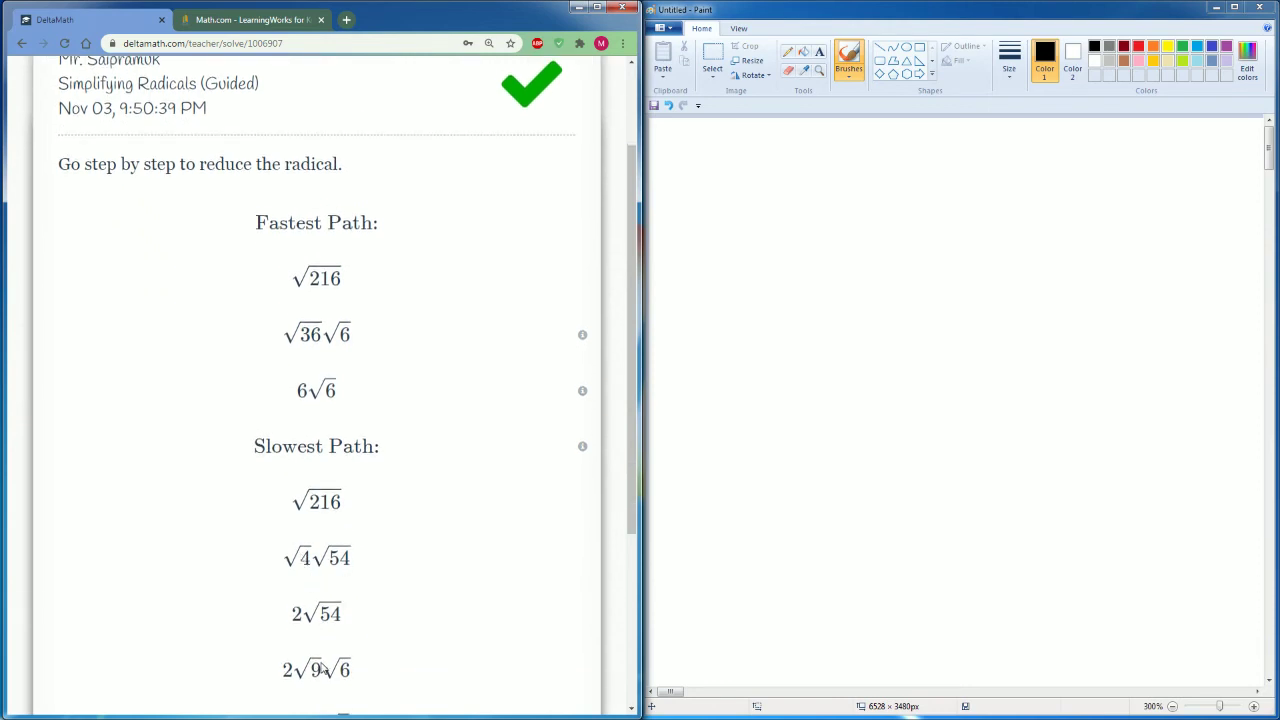
scroll(305, 642, up, 2)
click(137, 137)
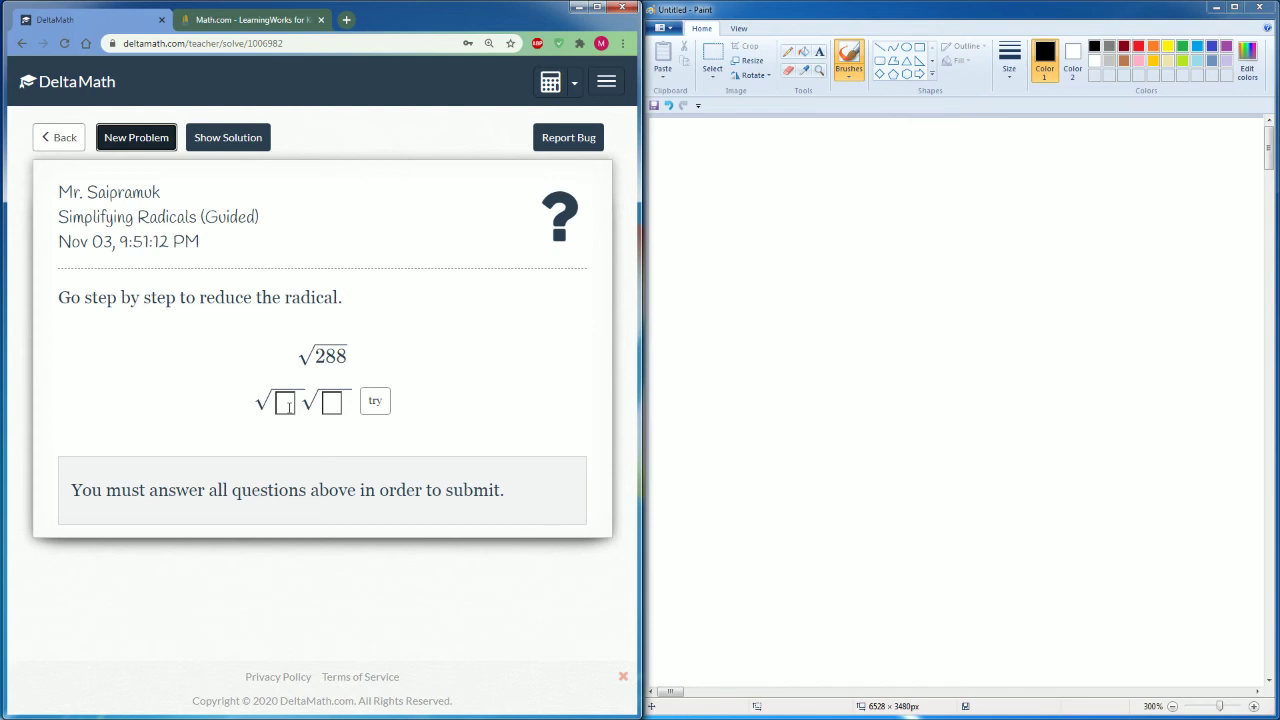
Step: Bring up the Math.com perfect-squares reference page listing square roots from 1 to 100
click(230, 22)
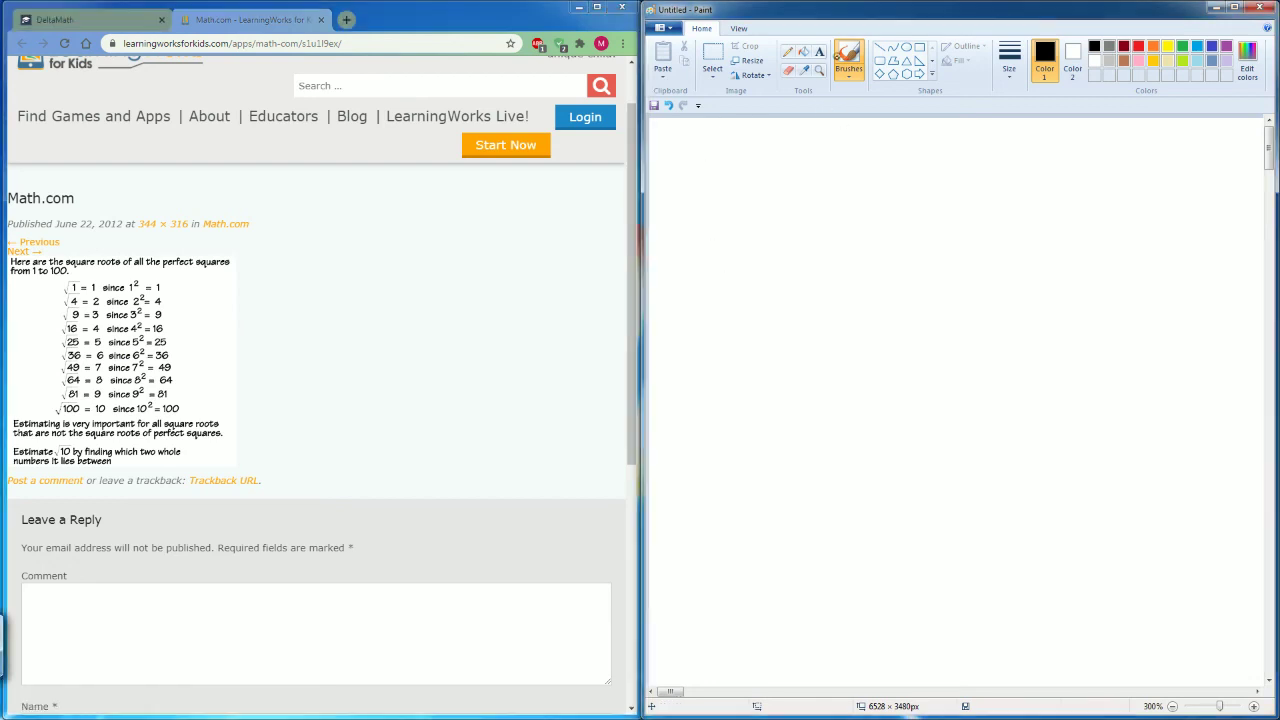
Step: Handwrite √144=12 on the Paint canvas with the brush
mouse_move(697, 228)
mouse_down()
mouse_move(724, 234)
mouse_move(808, 166)
mouse_up()
drag(753, 210, 762, 246)
mouse_move(768, 215)
mouse_down()
mouse_move(800, 246)
mouse_move(848, 242)
mouse_move(882, 212)
mouse_up()
mouse_move(866, 226)
mouse_down()
mouse_move(896, 220)
mouse_move(918, 242)
mouse_up()
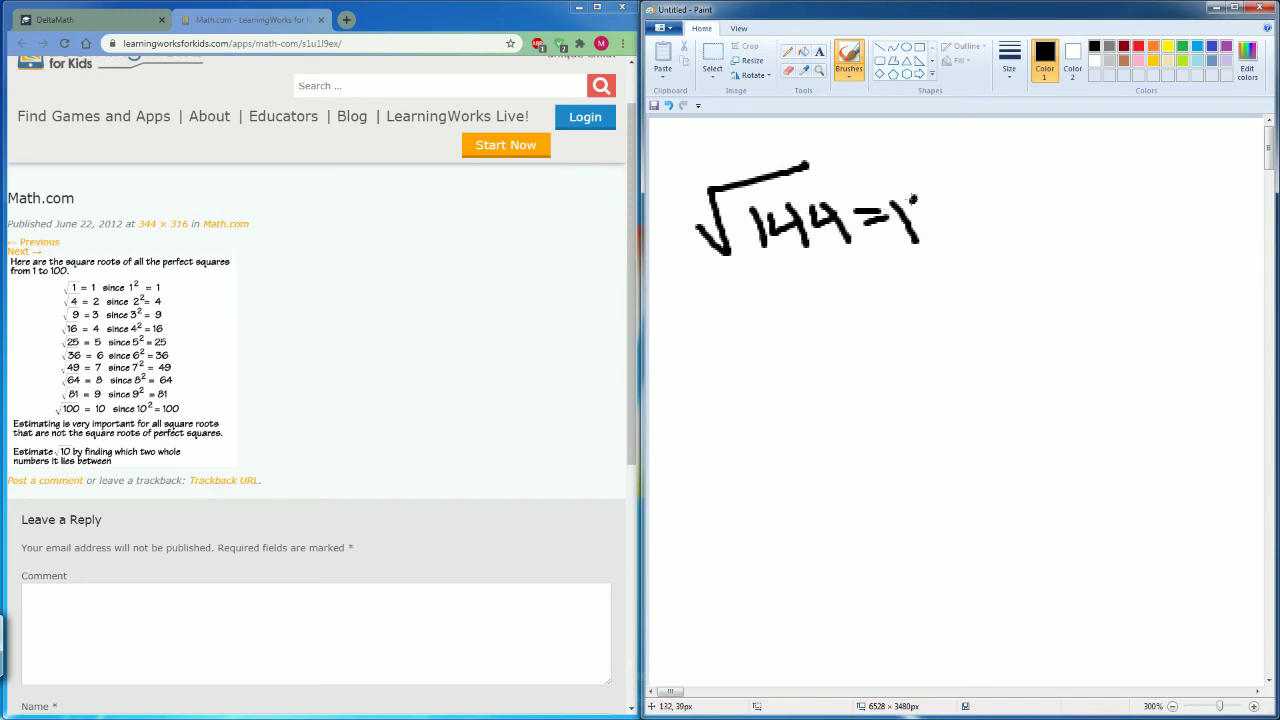
drag(928, 196, 961, 242)
Step: Write 12²=144 below it, then return to the DeltaMath √288 problem
mouse_move(714, 390)
mouse_down()
mouse_move(740, 448)
mouse_move(792, 440)
mouse_up()
drag(783, 380, 844, 426)
mouse_move(848, 398)
mouse_down()
mouse_move(860, 440)
mouse_move(902, 420)
mouse_move(895, 446)
mouse_up()
mouse_move(917, 405)
mouse_down()
mouse_move(924, 428)
mouse_move(944, 424)
mouse_up()
drag(934, 396, 945, 448)
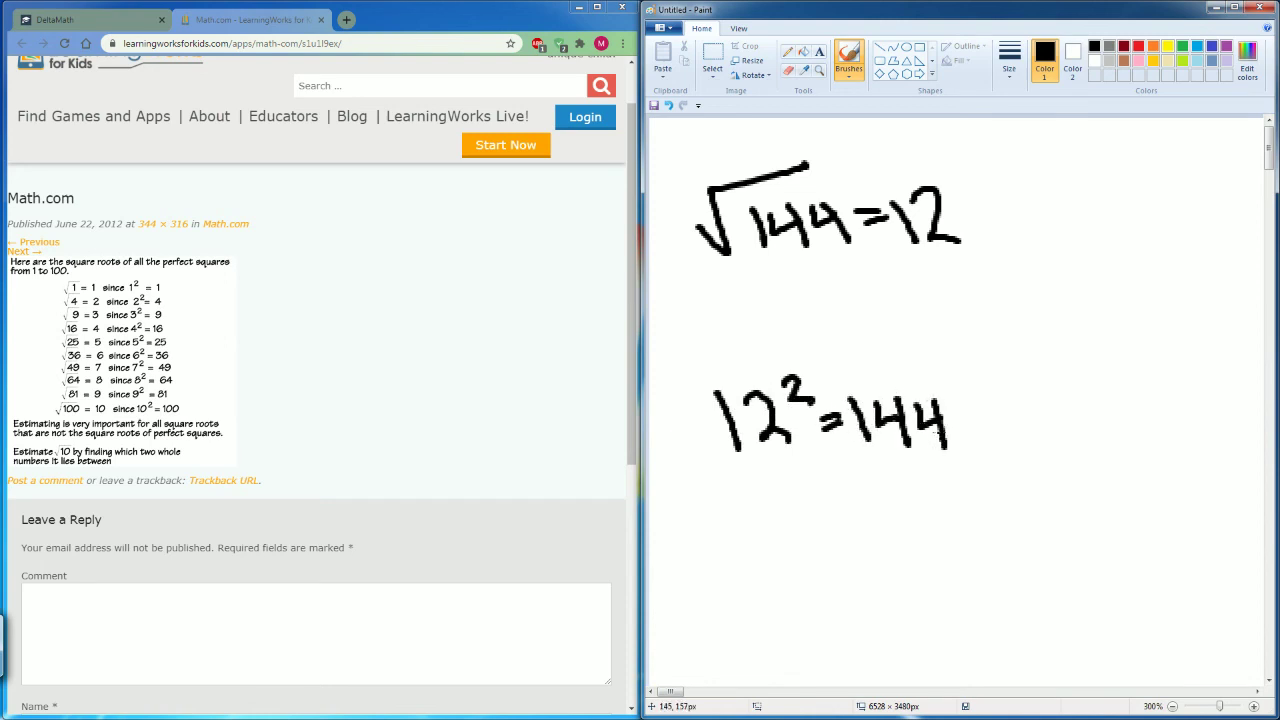
click(141, 19)
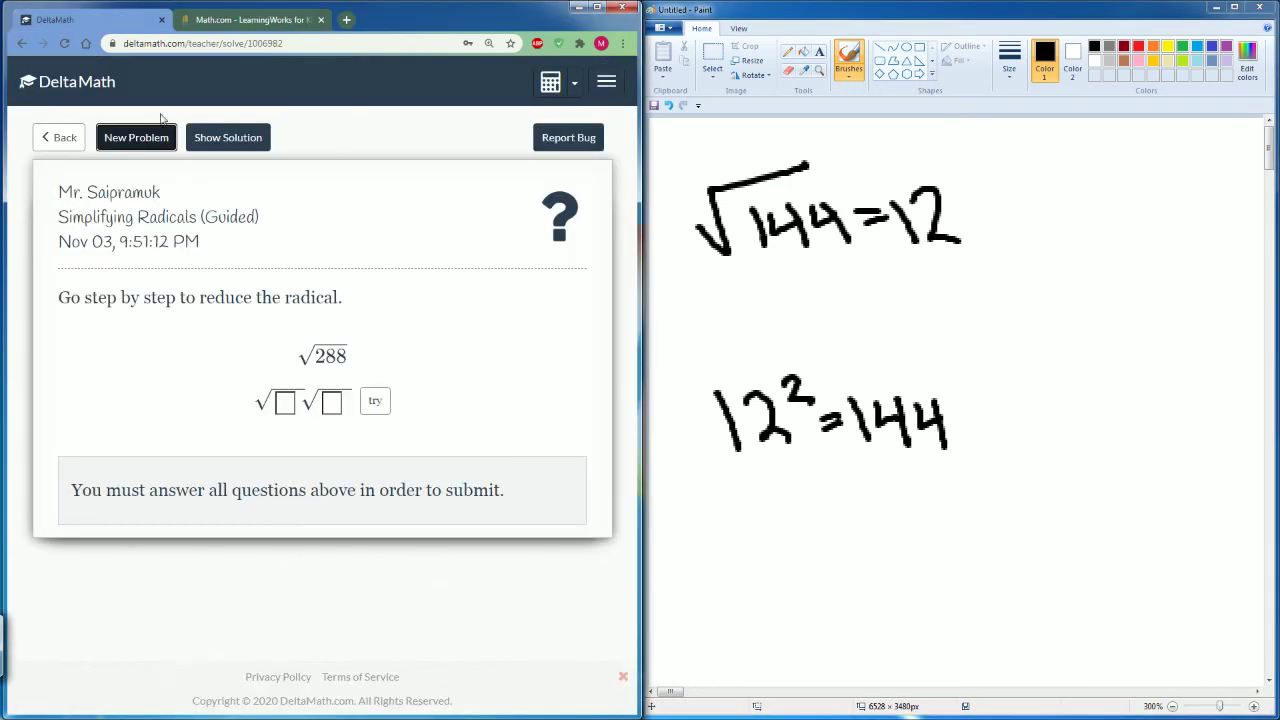
Step: Split √288 into √144·√2 and check the step
click(280, 396)
text(144)
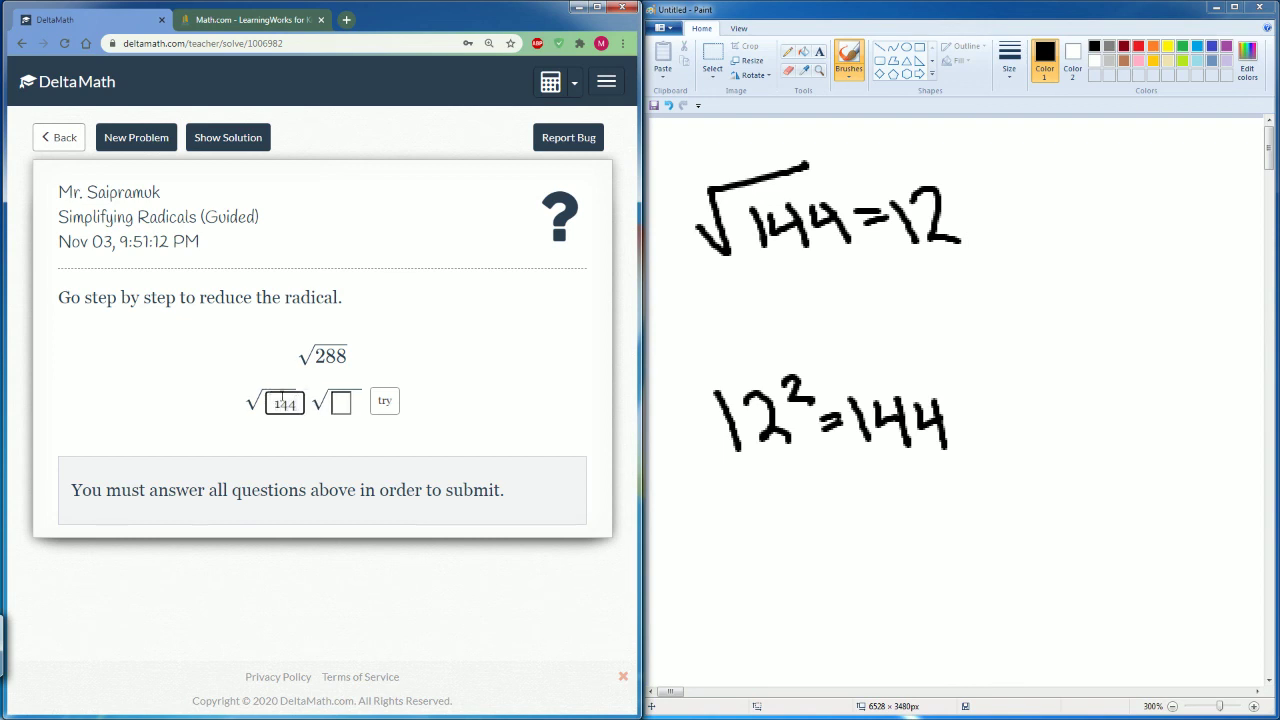
click(345, 403)
click(385, 403)
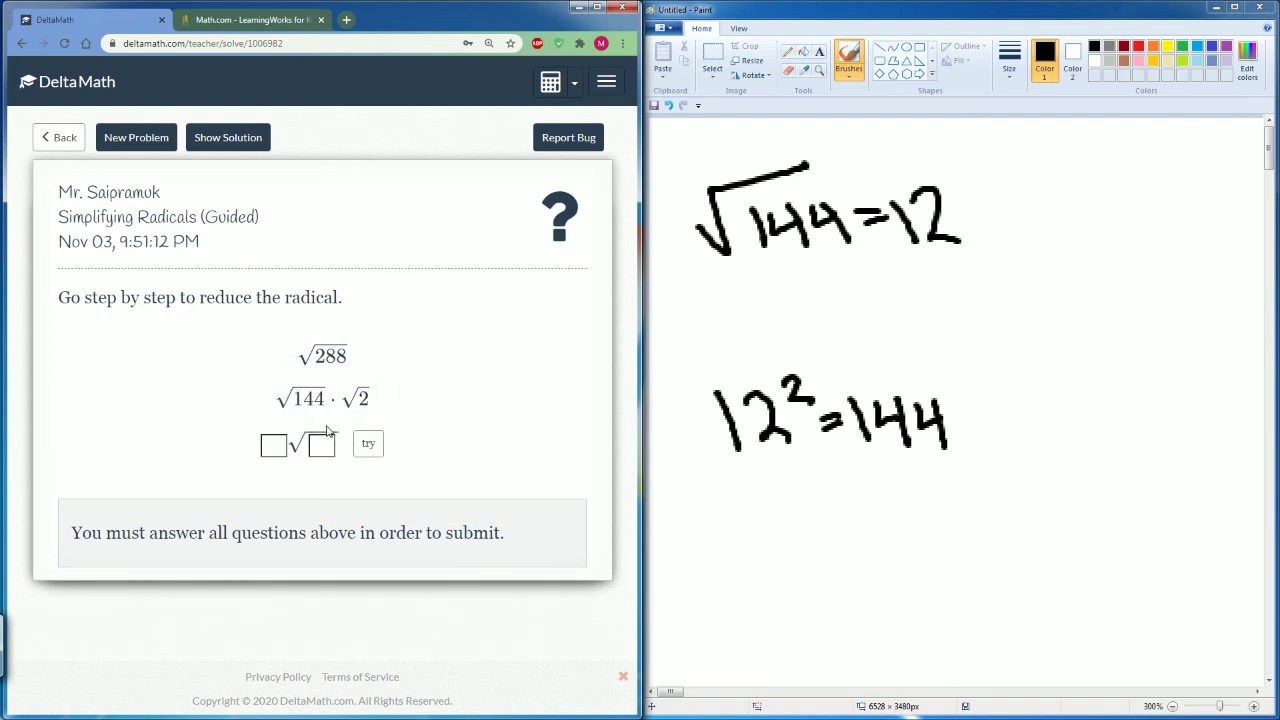
Step: Simplify √144·√2 to 12√2, then submit and confirm that answer
click(274, 446)
text(12)
click(322, 443)
text(2)
click(368, 443)
click(105, 531)
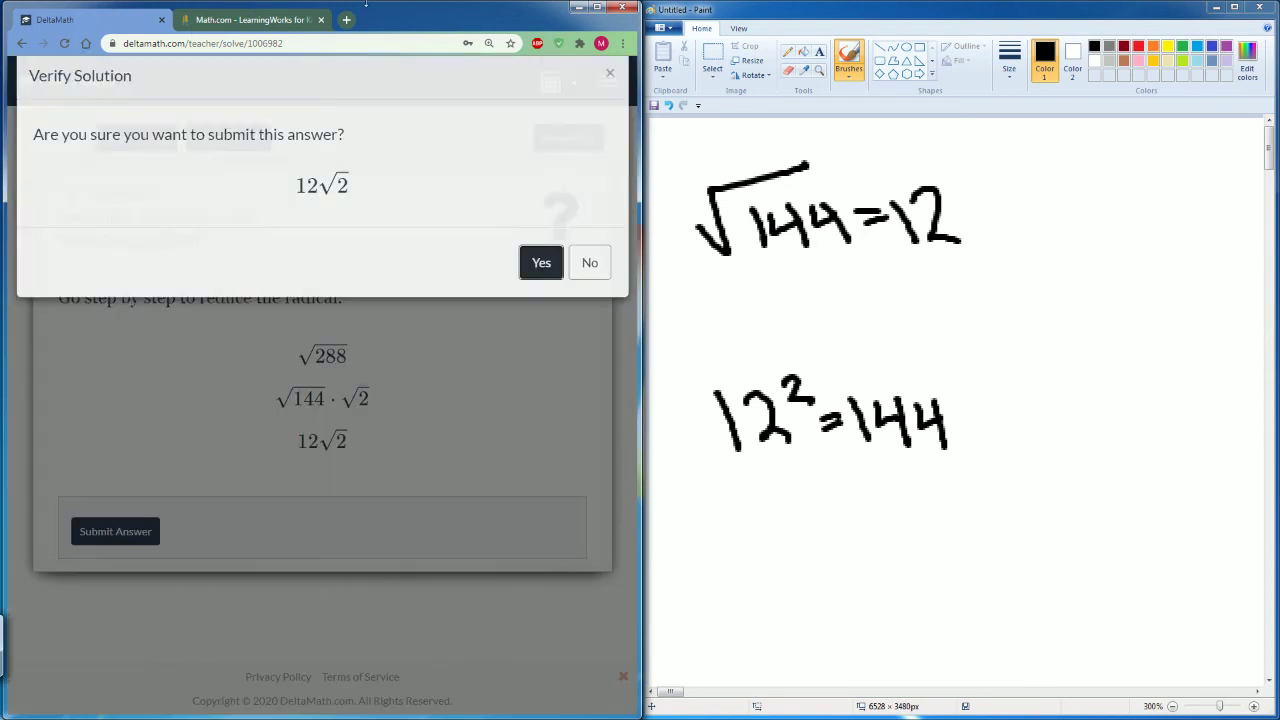
click(538, 272)
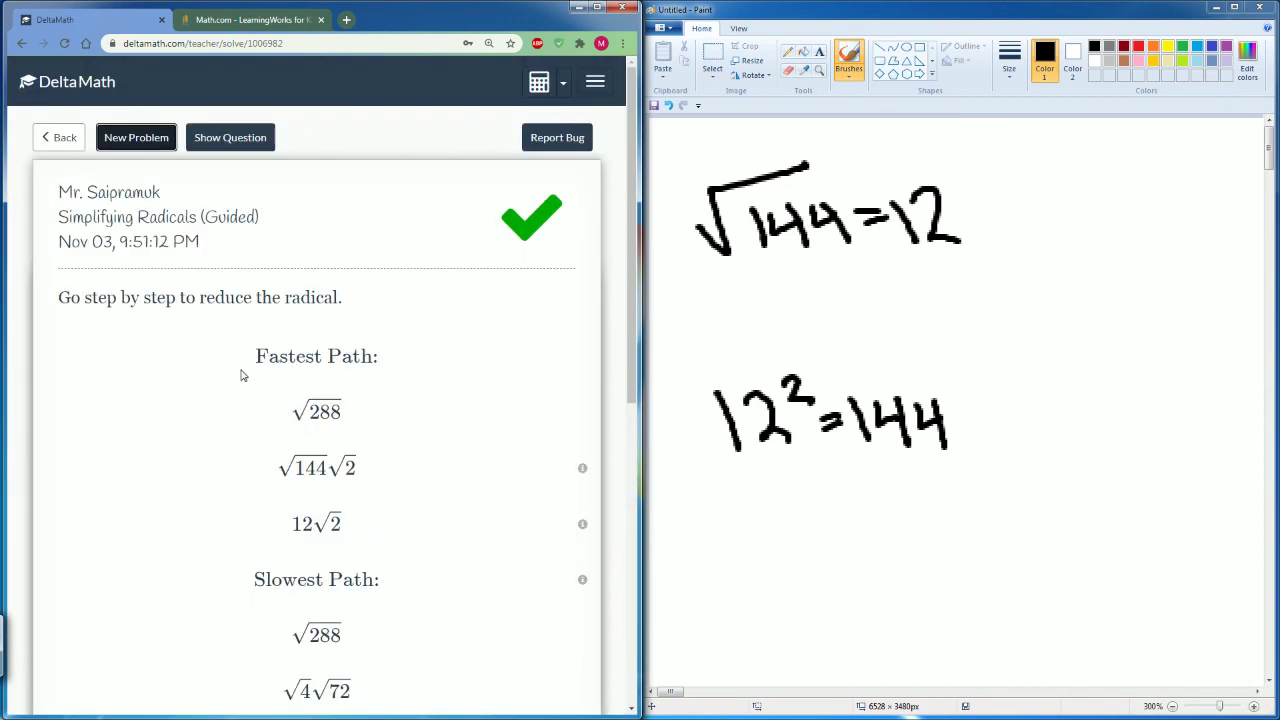